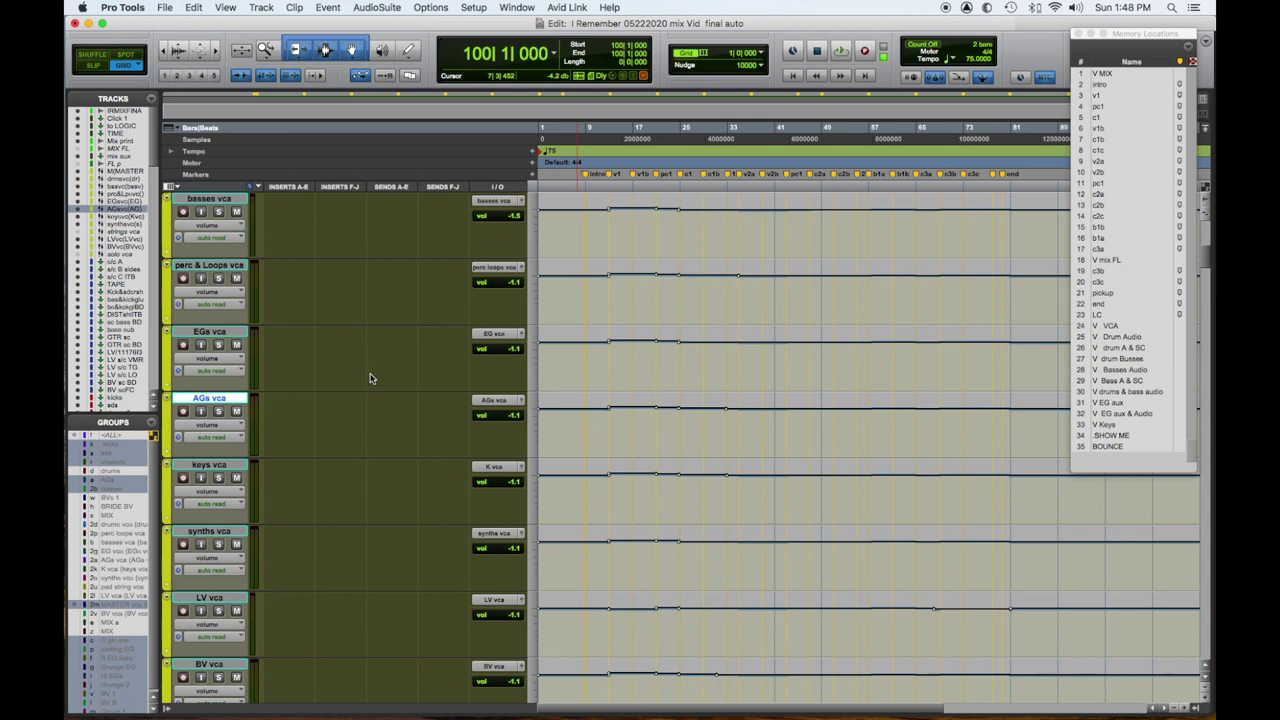
Place the edit cursor at bar 12 on the drums vca track and start playback
scroll(370, 378, up, 2)
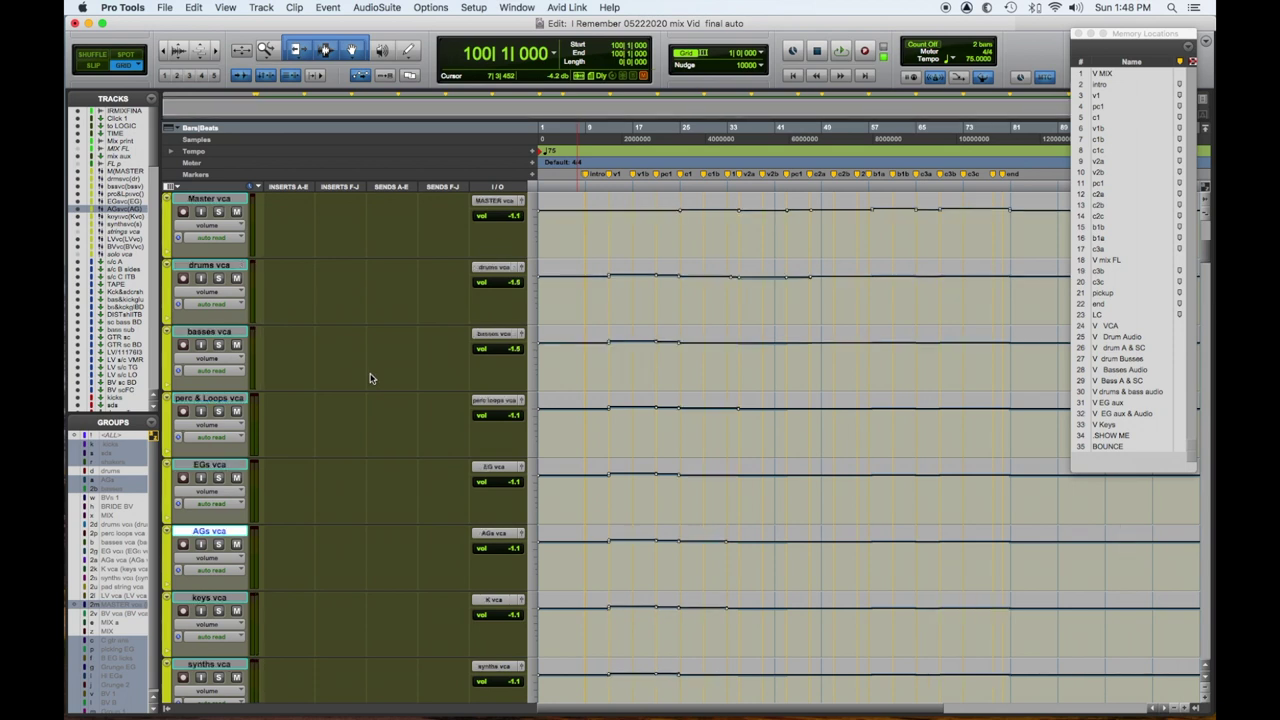
click(599, 298)
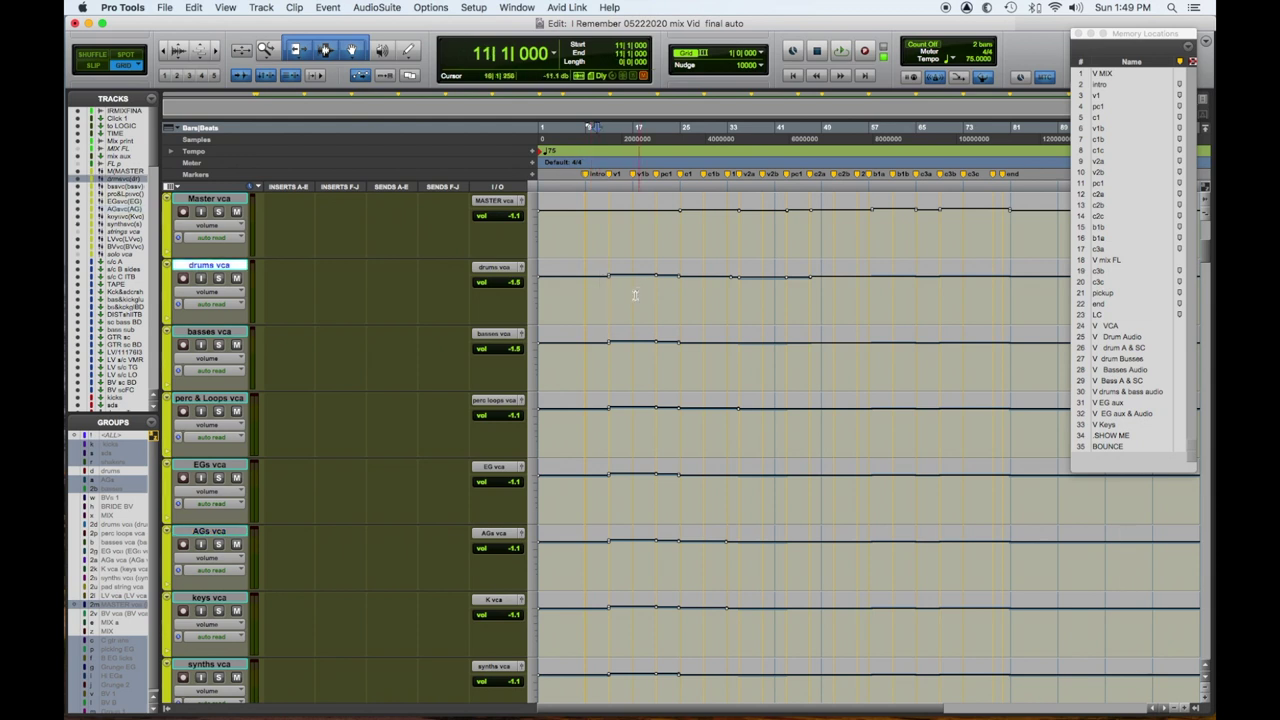
scroll(637, 293, up, 1)
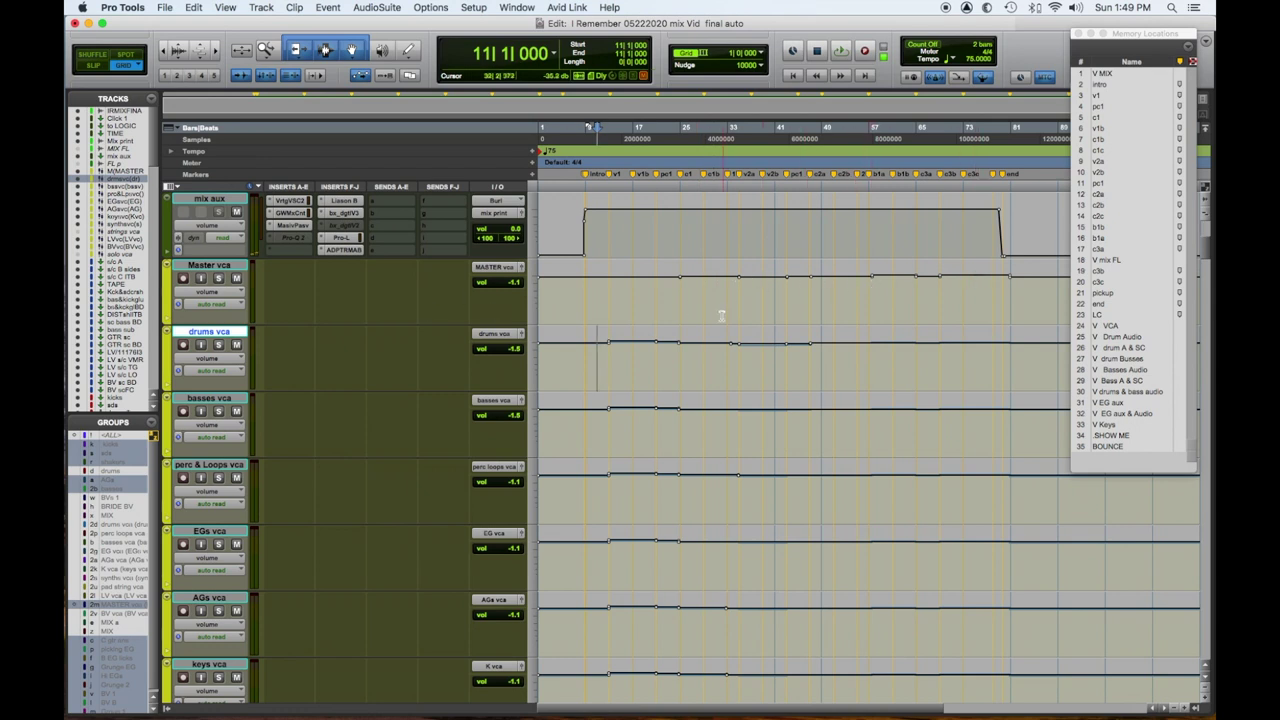
click(731, 352)
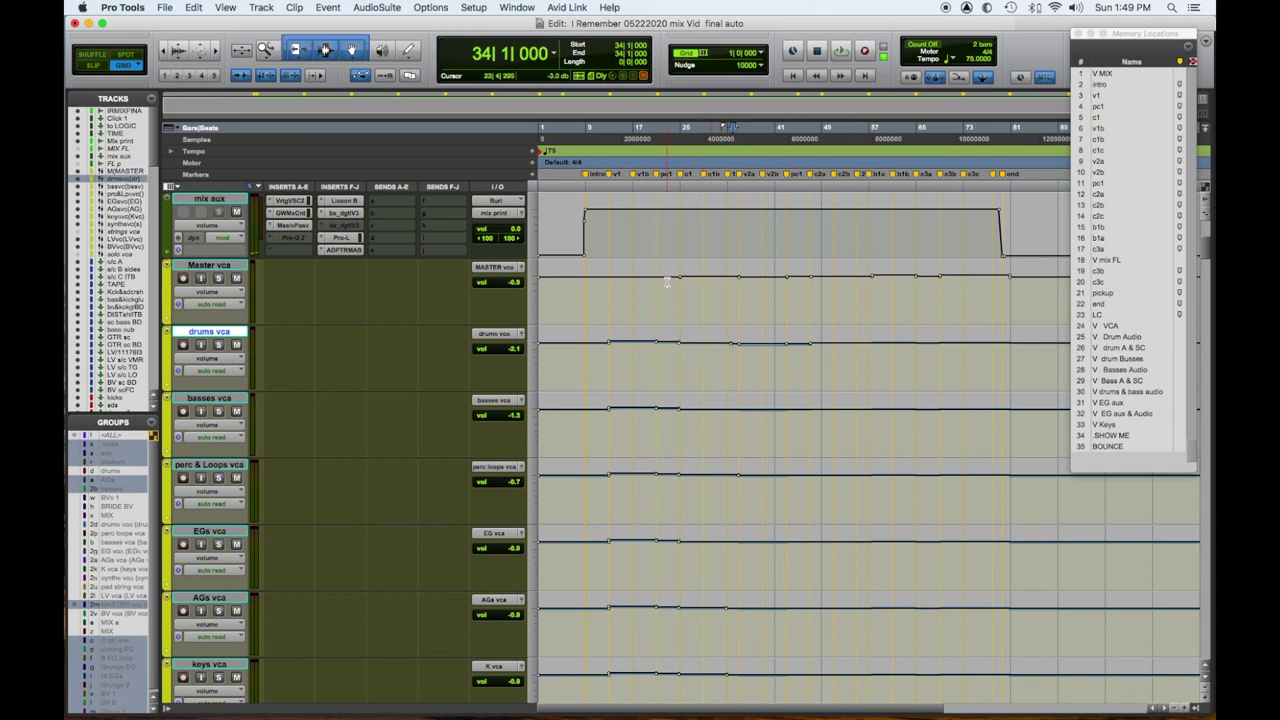
click(604, 357)
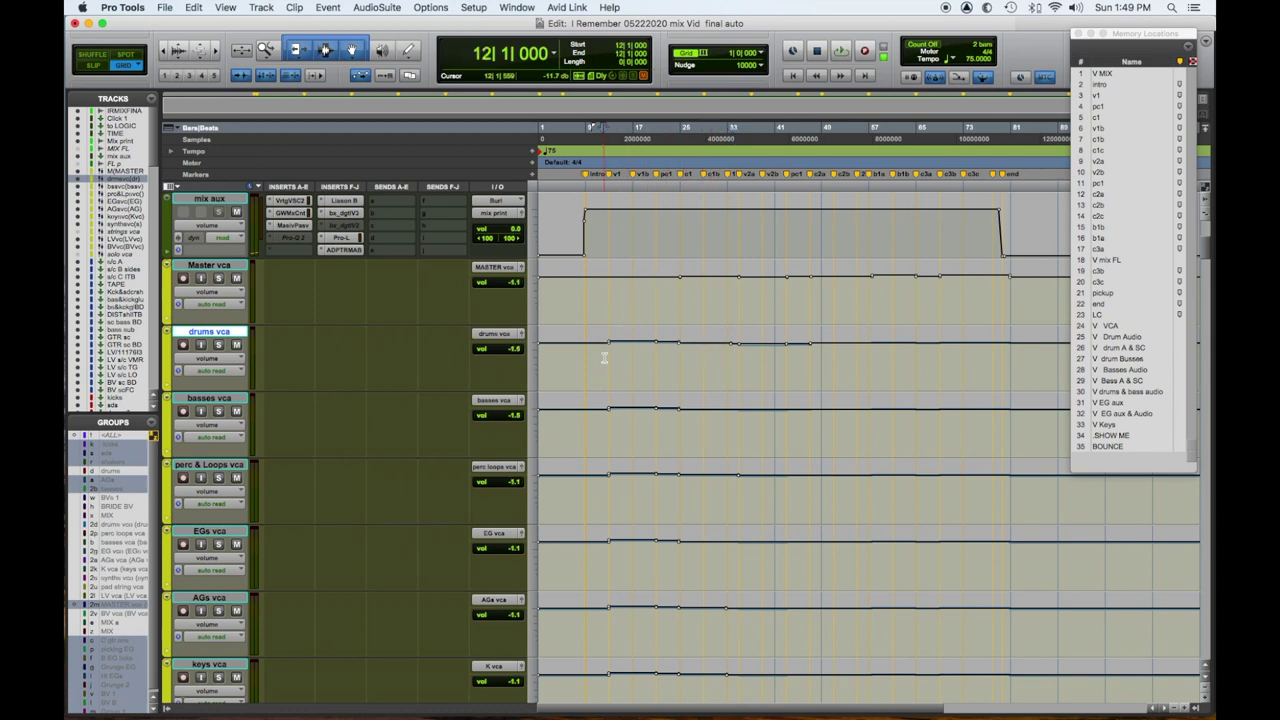
key(space)
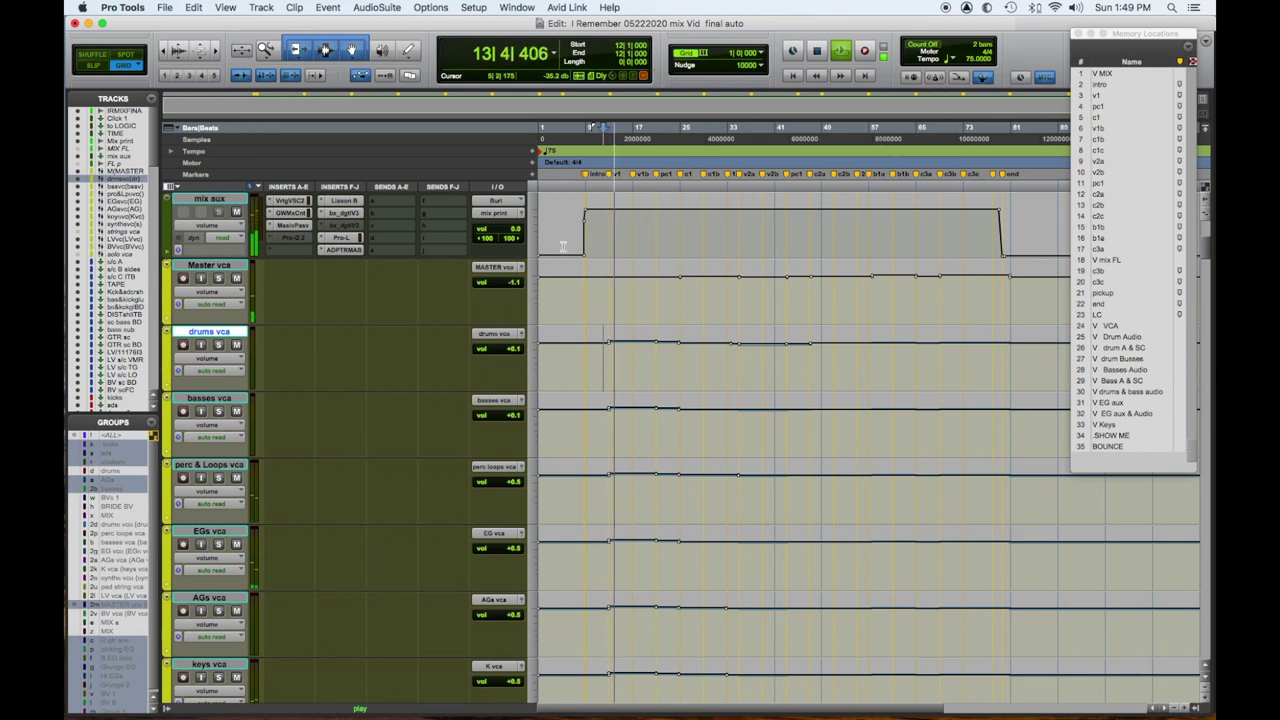
Recall memory location 1 and examine the volume automation across the VCA tracks while the song plays
key(KP_Decimal)
key(KP_1)
key(KP_Decimal)
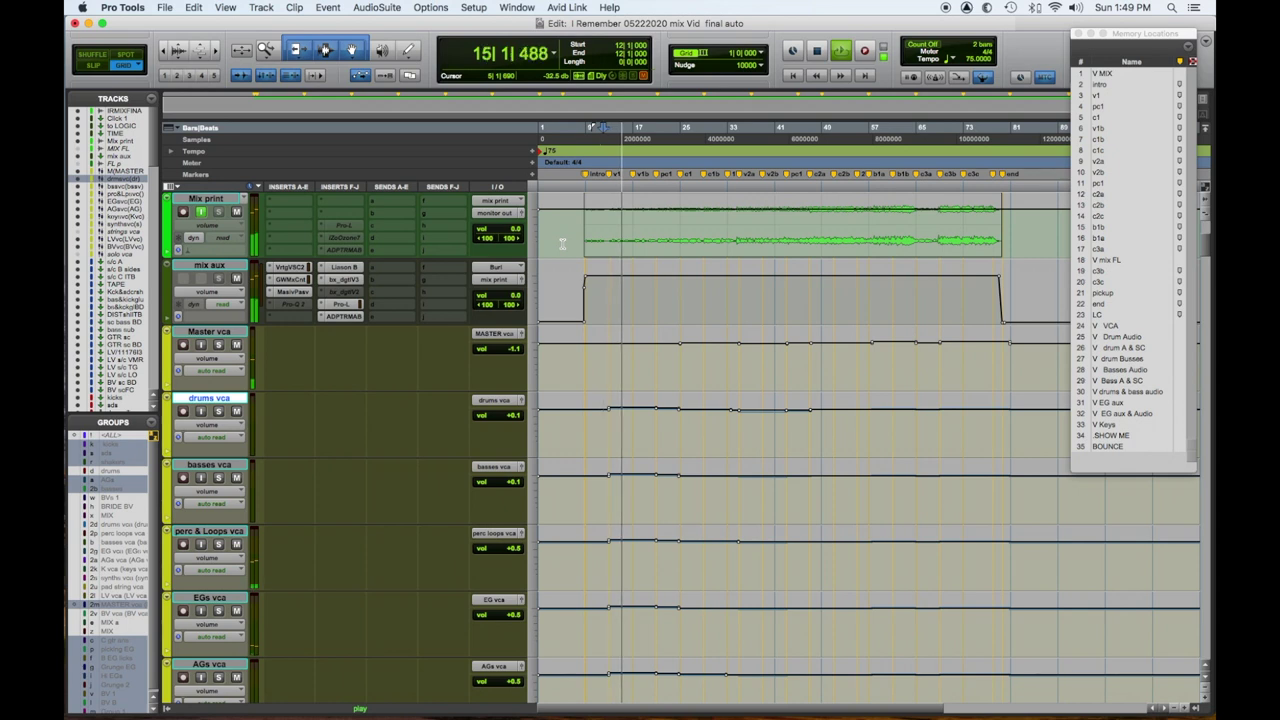
scroll(562, 243, down, 2)
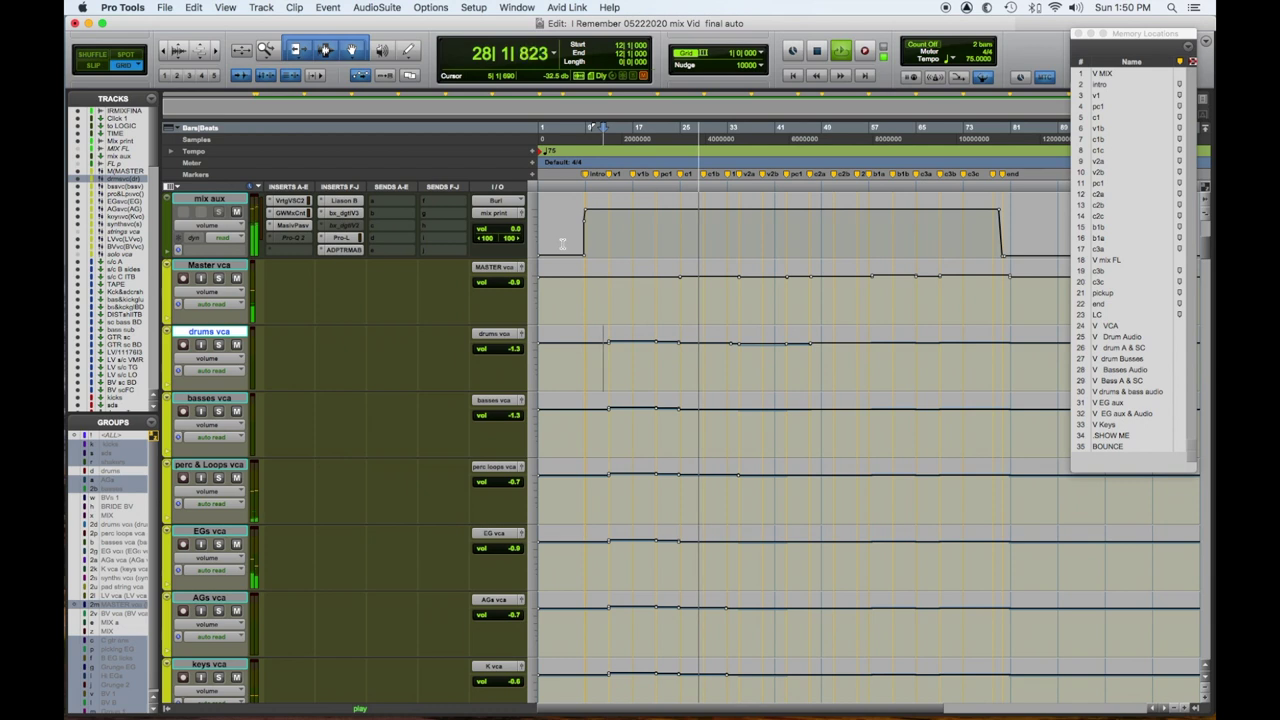
scroll(562, 243, down, 4)
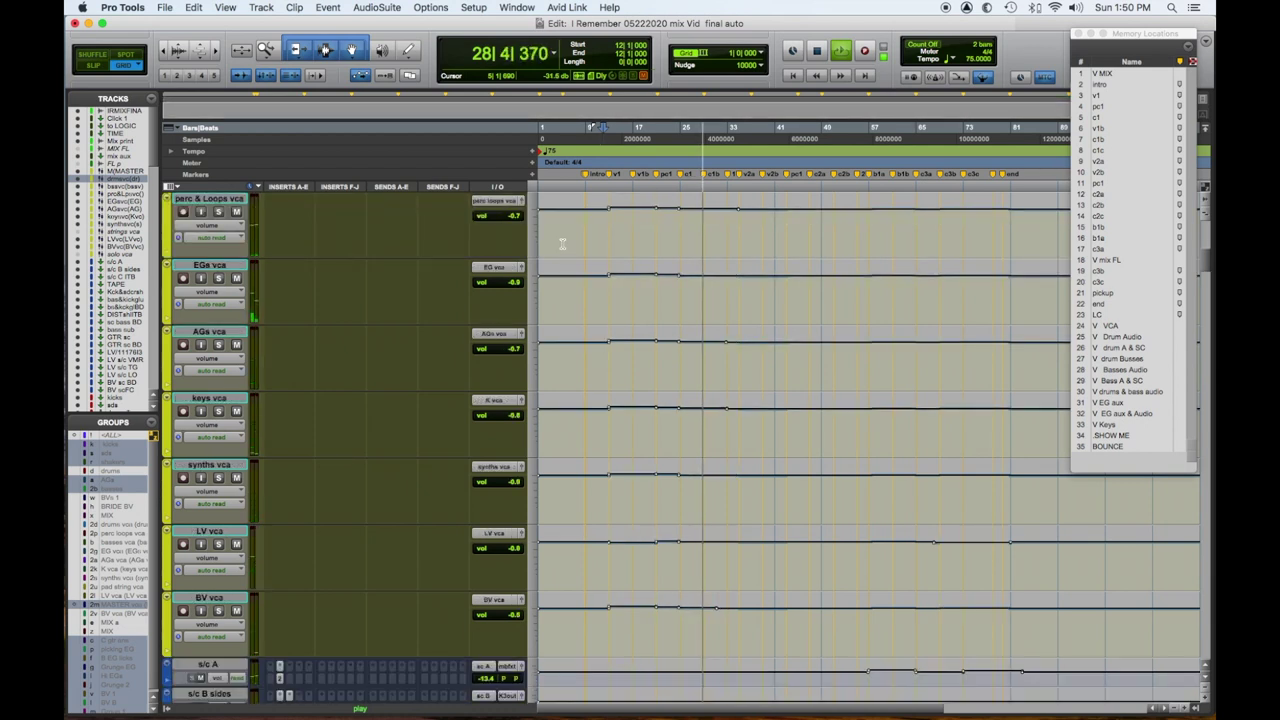
scroll(562, 243, up, 3)
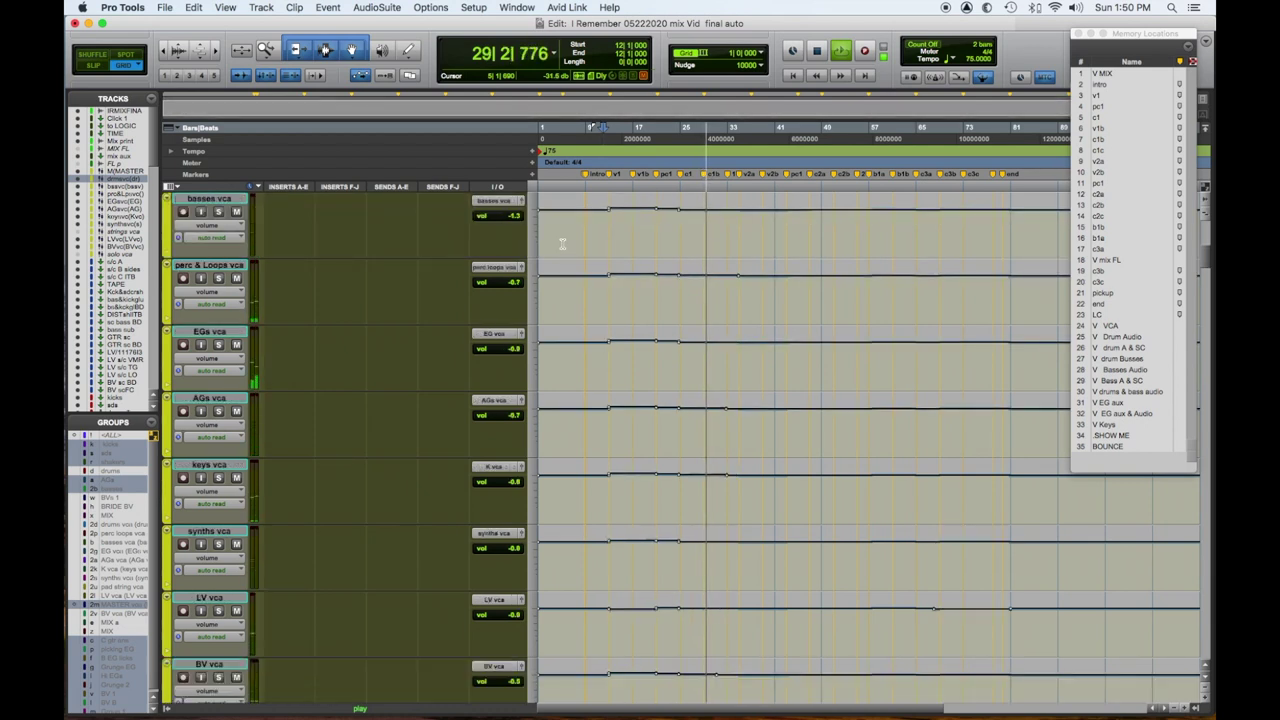
scroll(562, 243, up, 1)
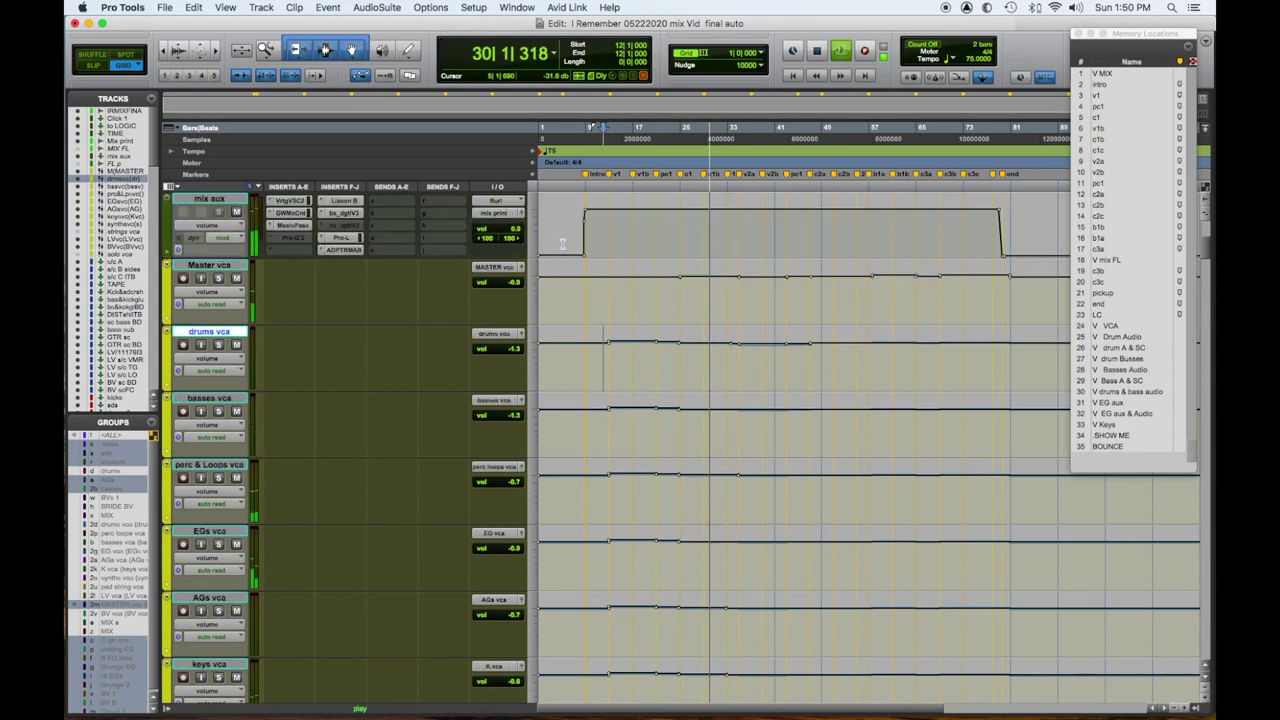
Display the bx_digital V3 Stereo Width automation on the mix aux track
click(230, 226)
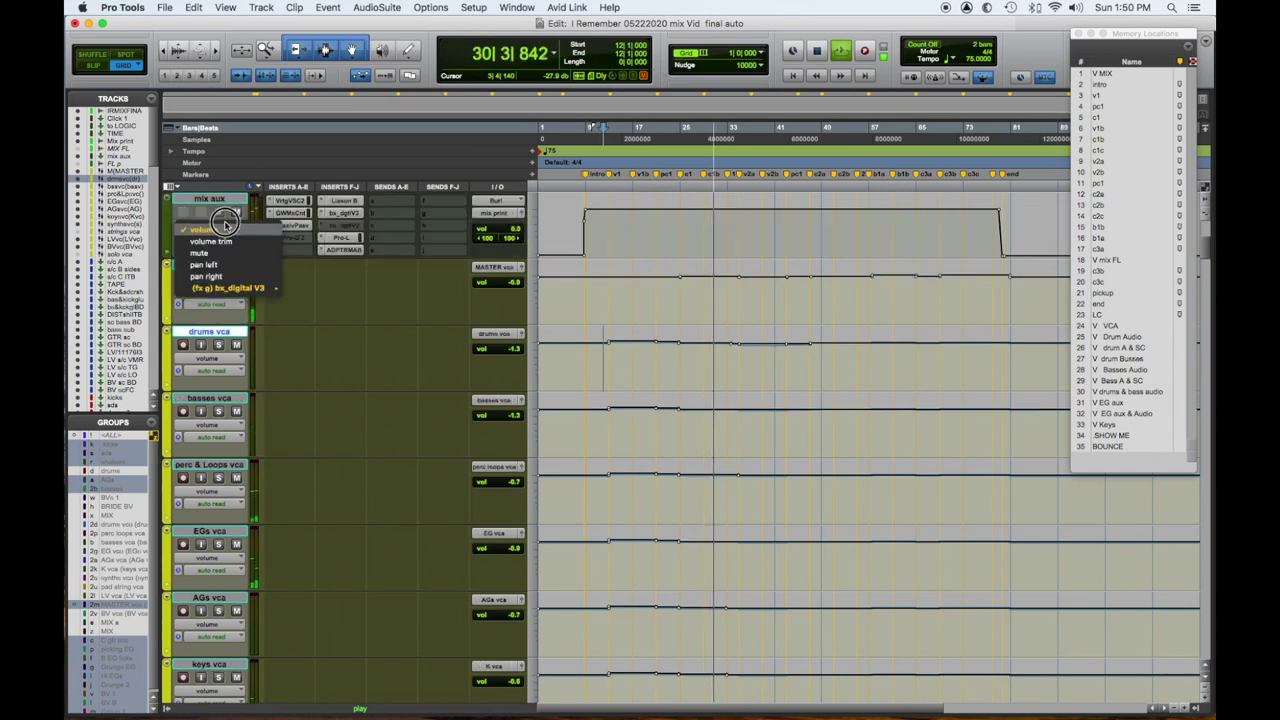
mouse_move(255, 288)
click(305, 290)
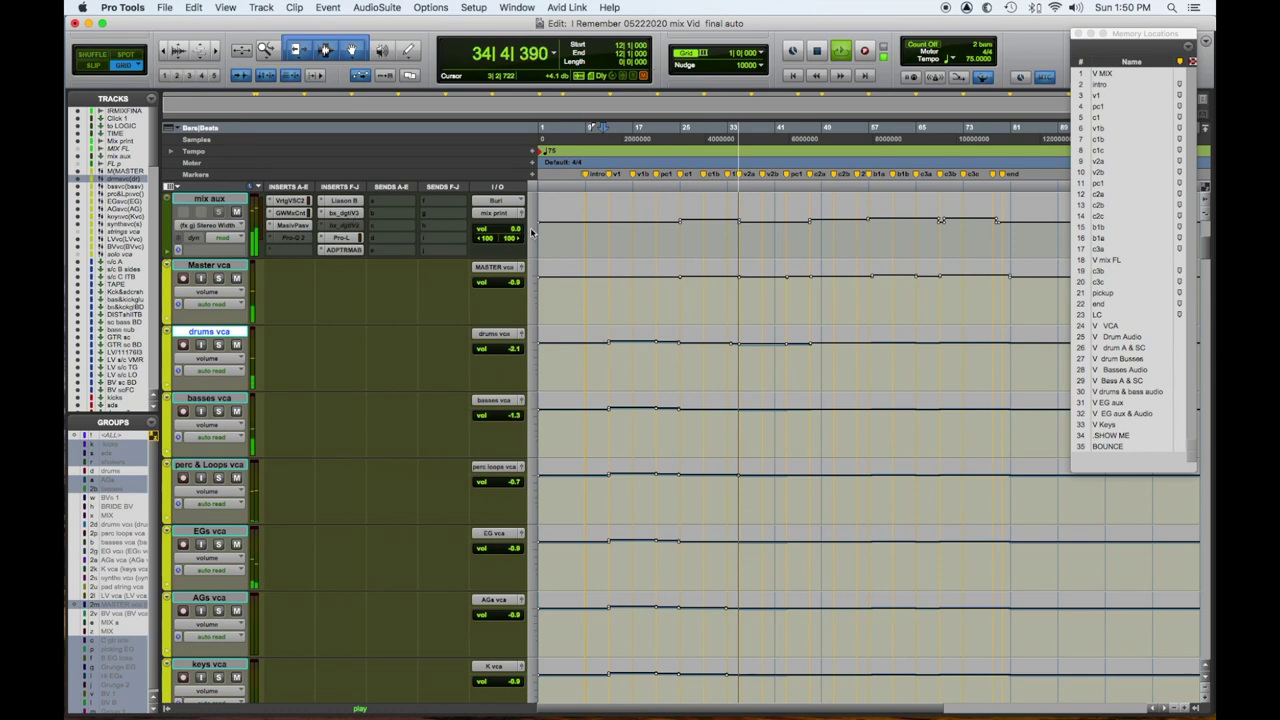
Open the bx_digital V3 plug-in on mix aux, examine its Stereo Width control, and close it
click(342, 213)
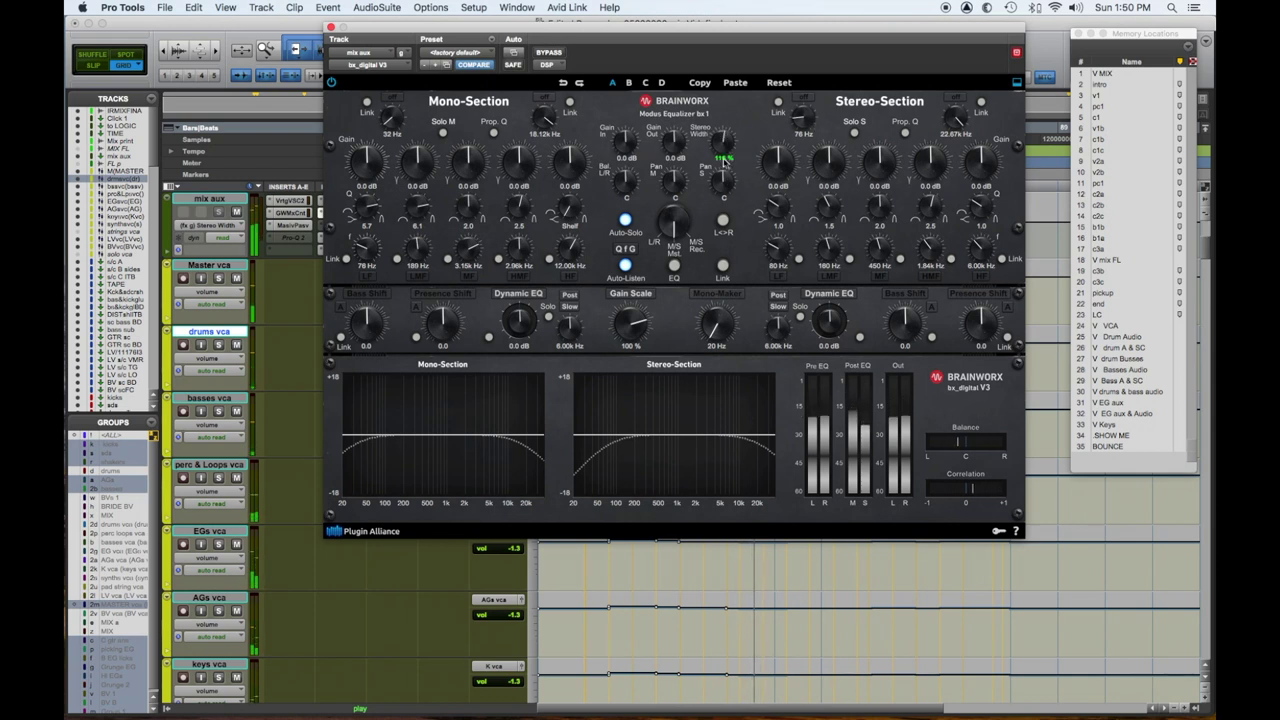
drag(722, 152, 729, 155)
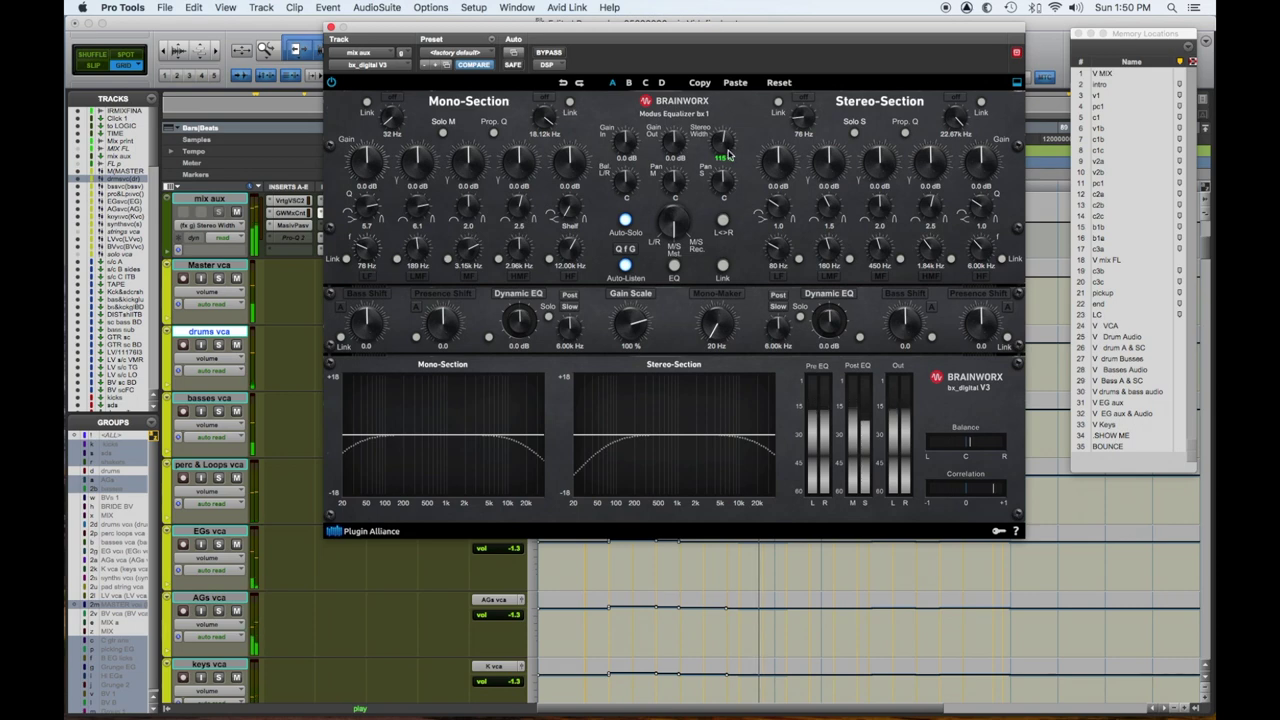
click(329, 25)
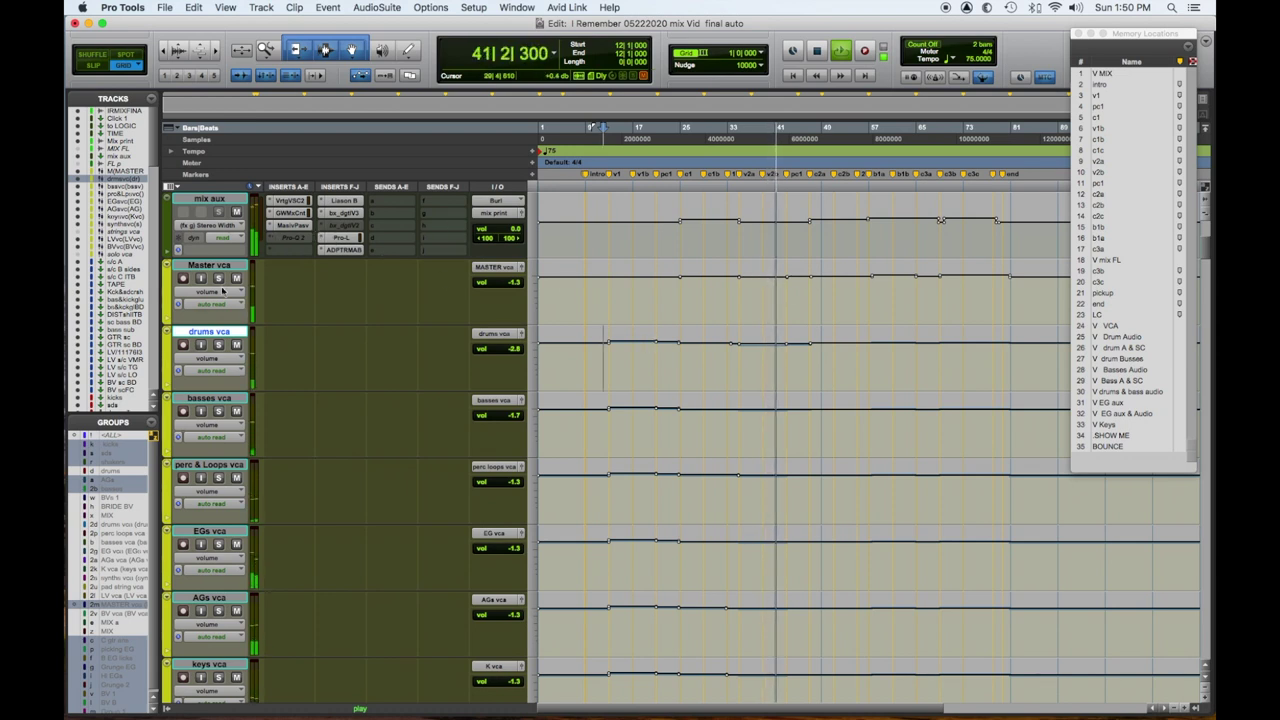
Switch the mix aux track's view back to volume automation and stop playback
click(217, 226)
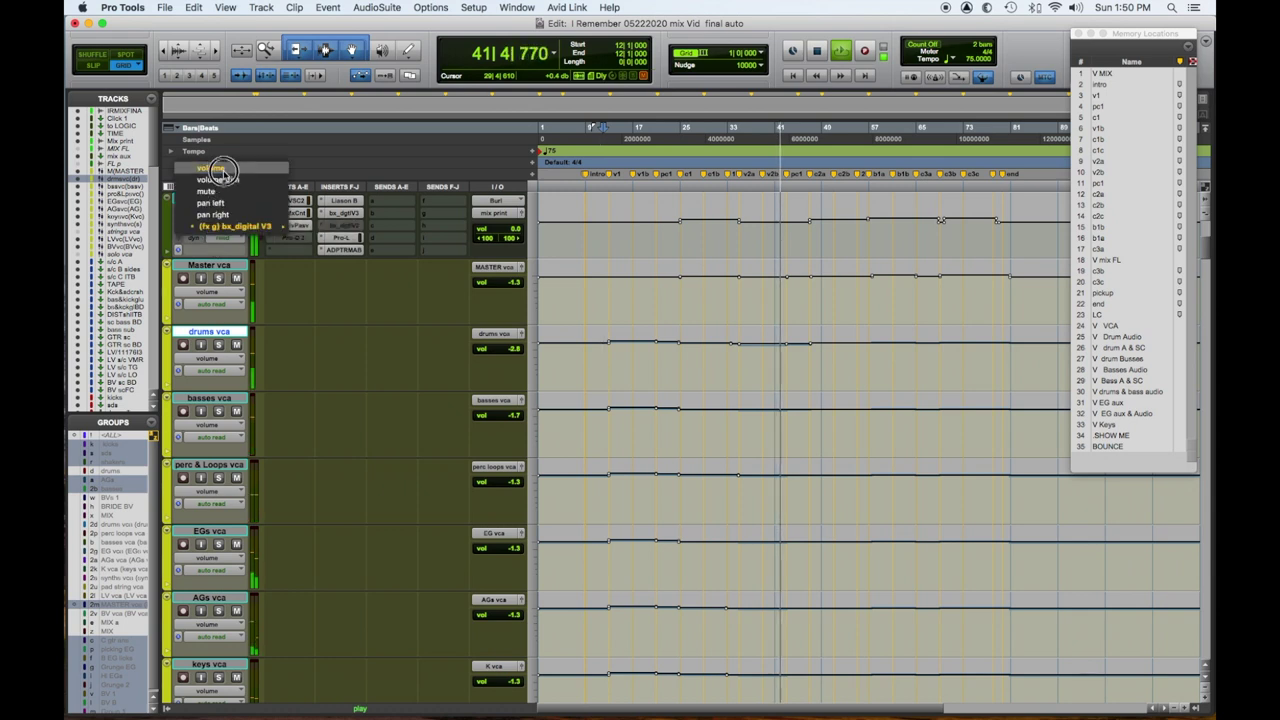
click(218, 228)
scroll(610, 260, up, 1)
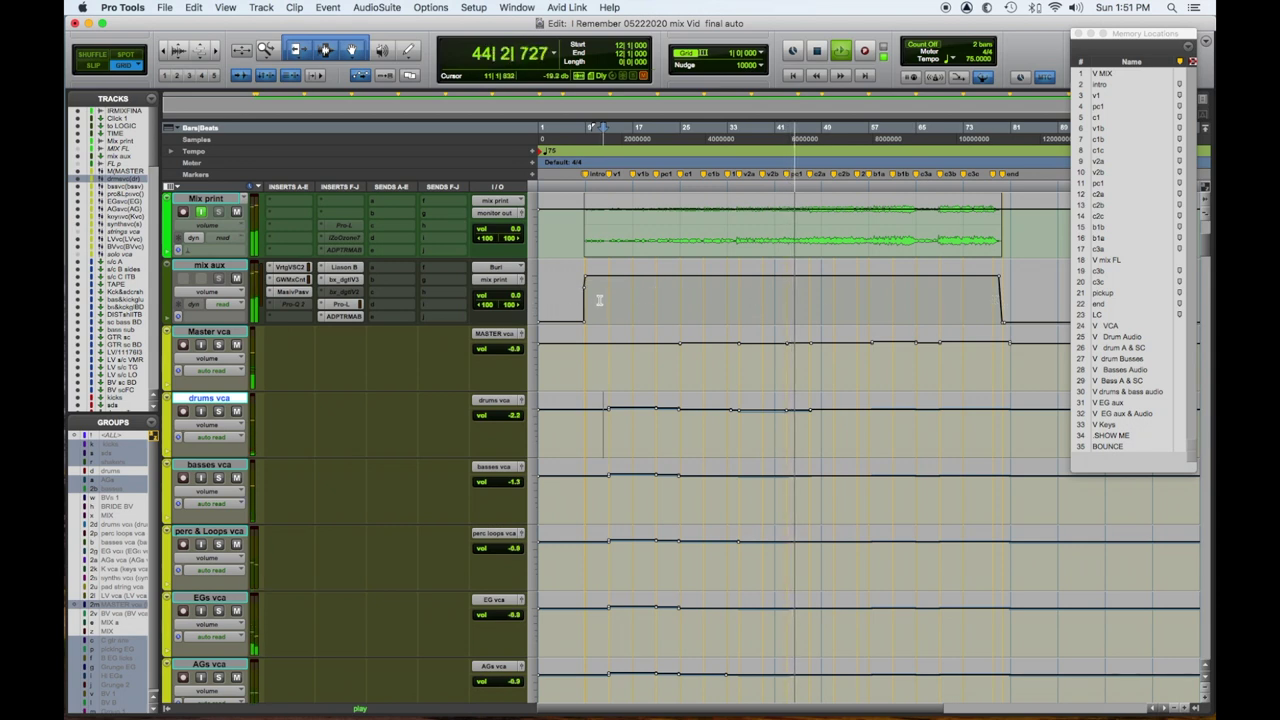
scroll(695, 311, up, 1)
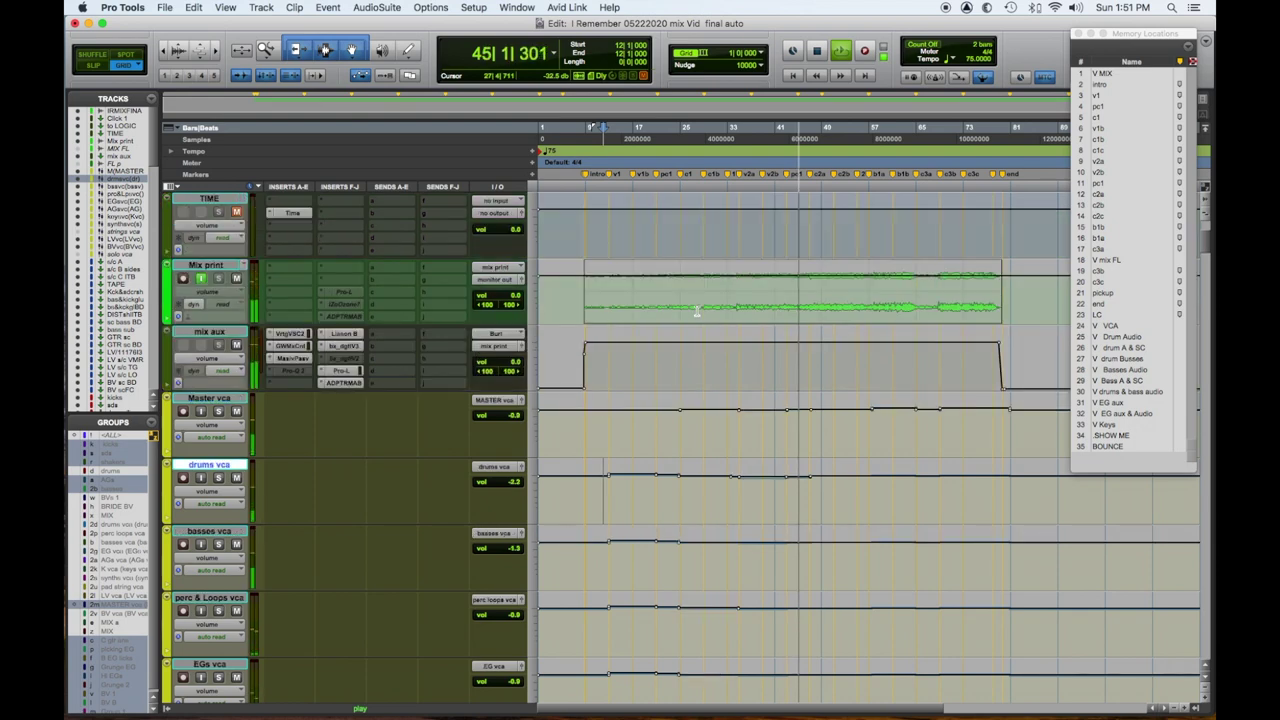
scroll(697, 311, up, 1)
scroll(697, 311, down, 2)
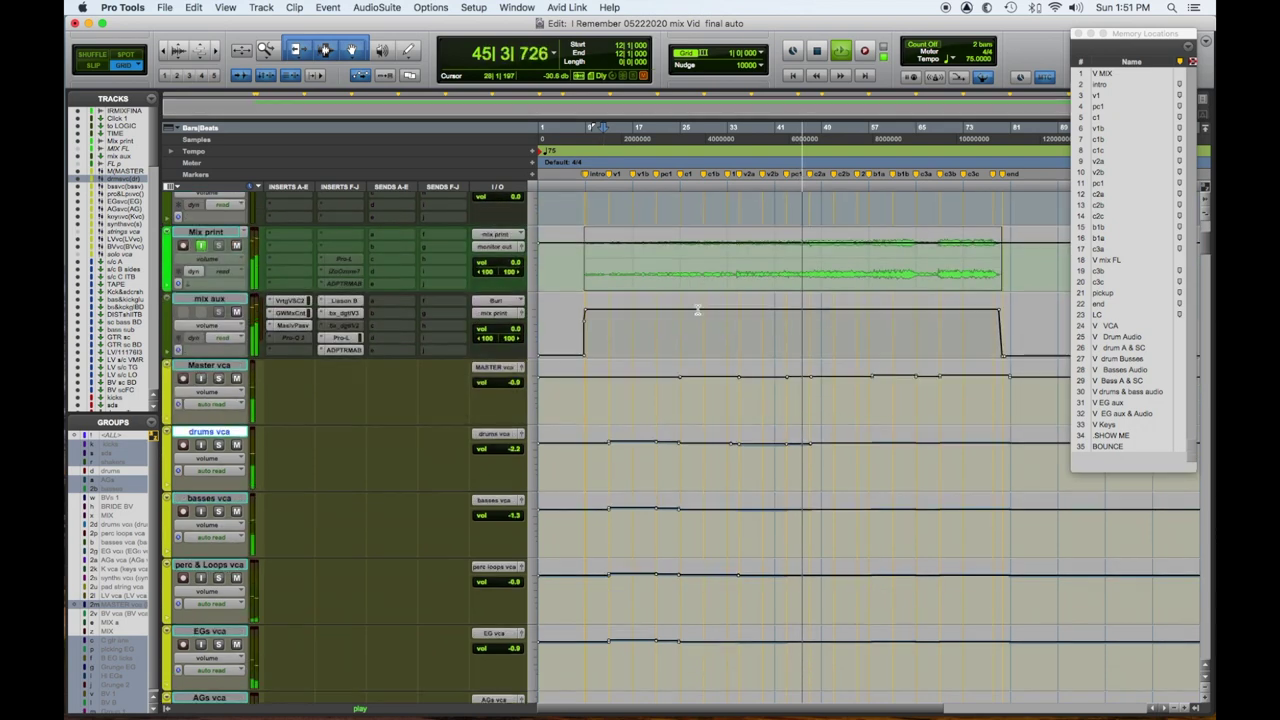
key(space)
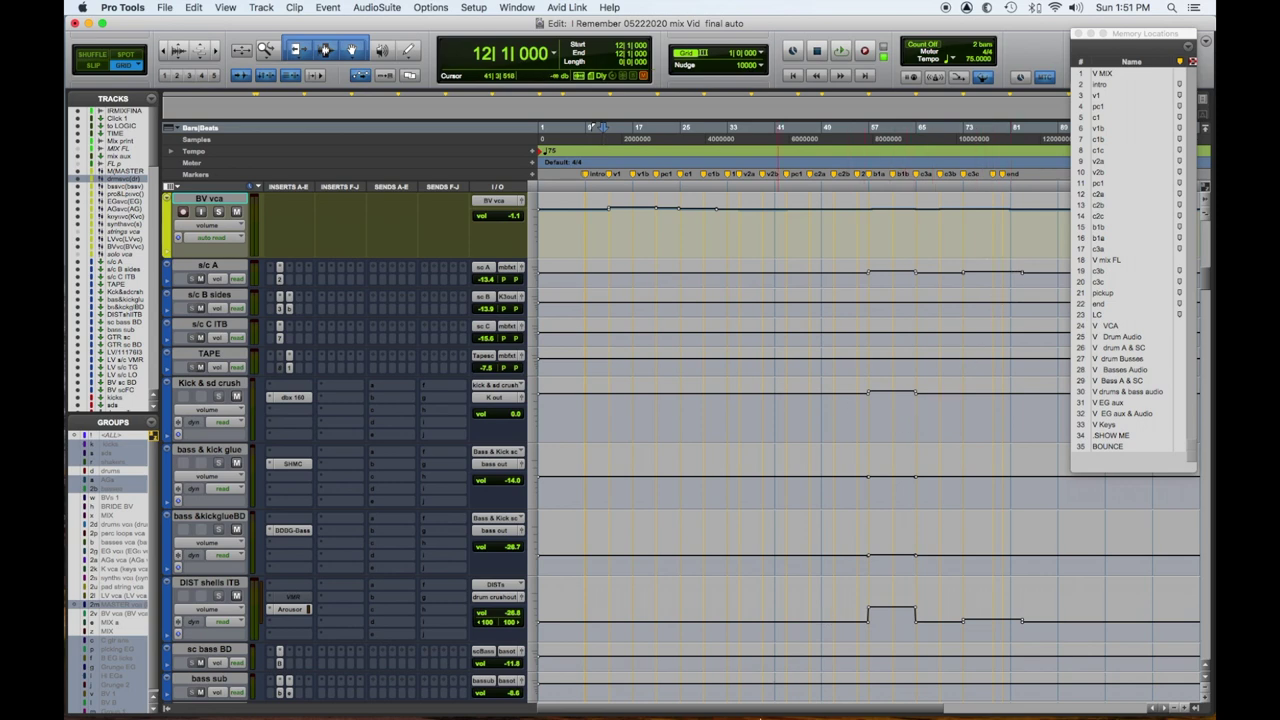
Examine the volume automation on the sidechain and parallel tracks, including the Arousor settings on DIST shells ITB
scroll(865, 467, down, 3)
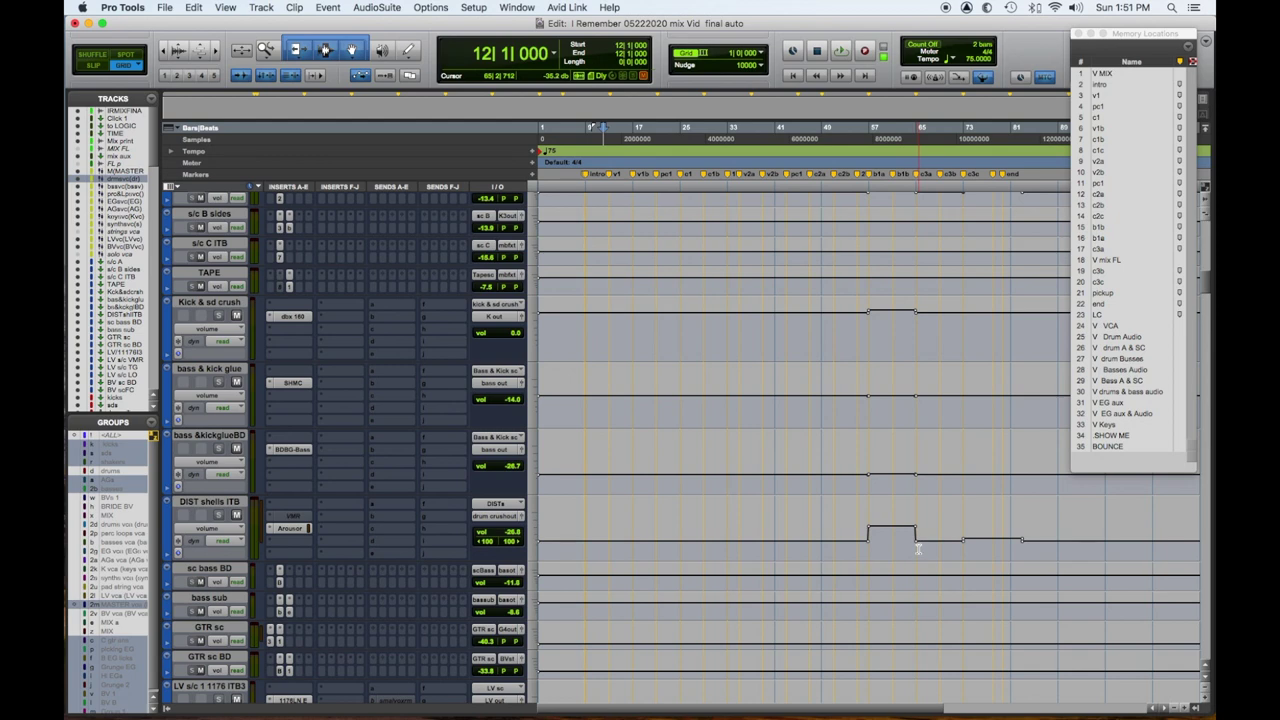
scroll(916, 518, up, 3)
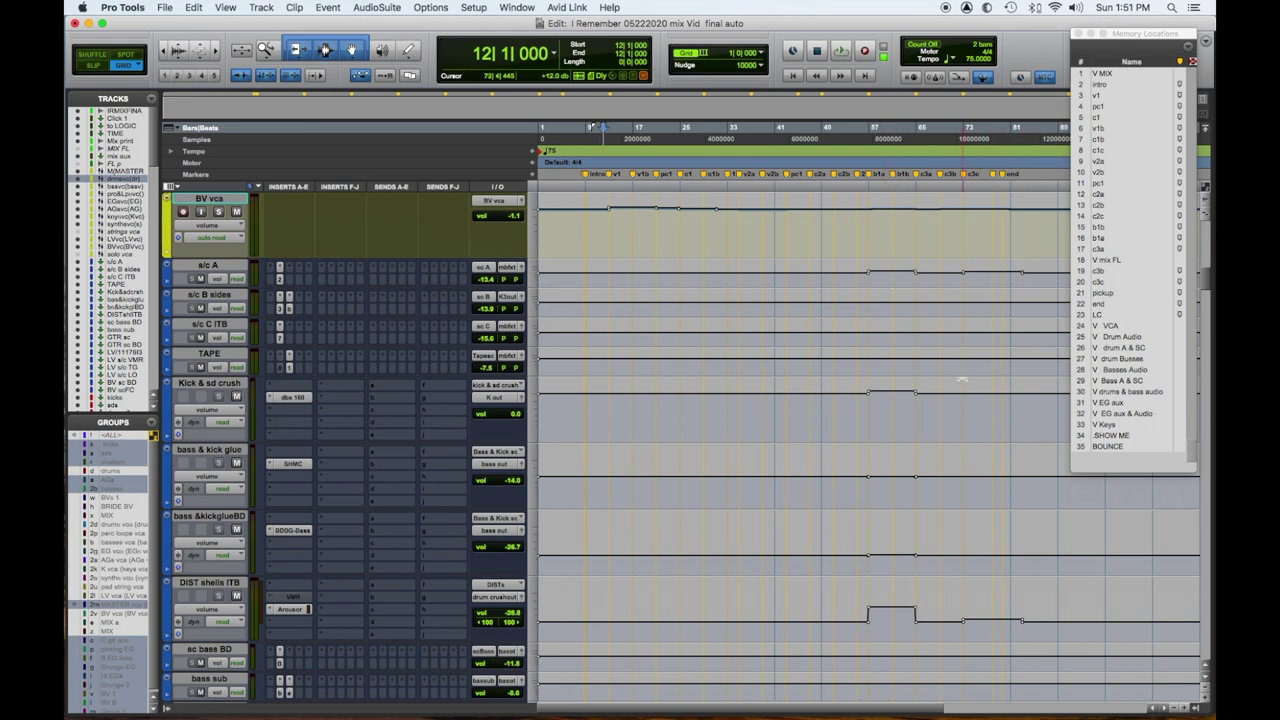
scroll(961, 379, down, 2)
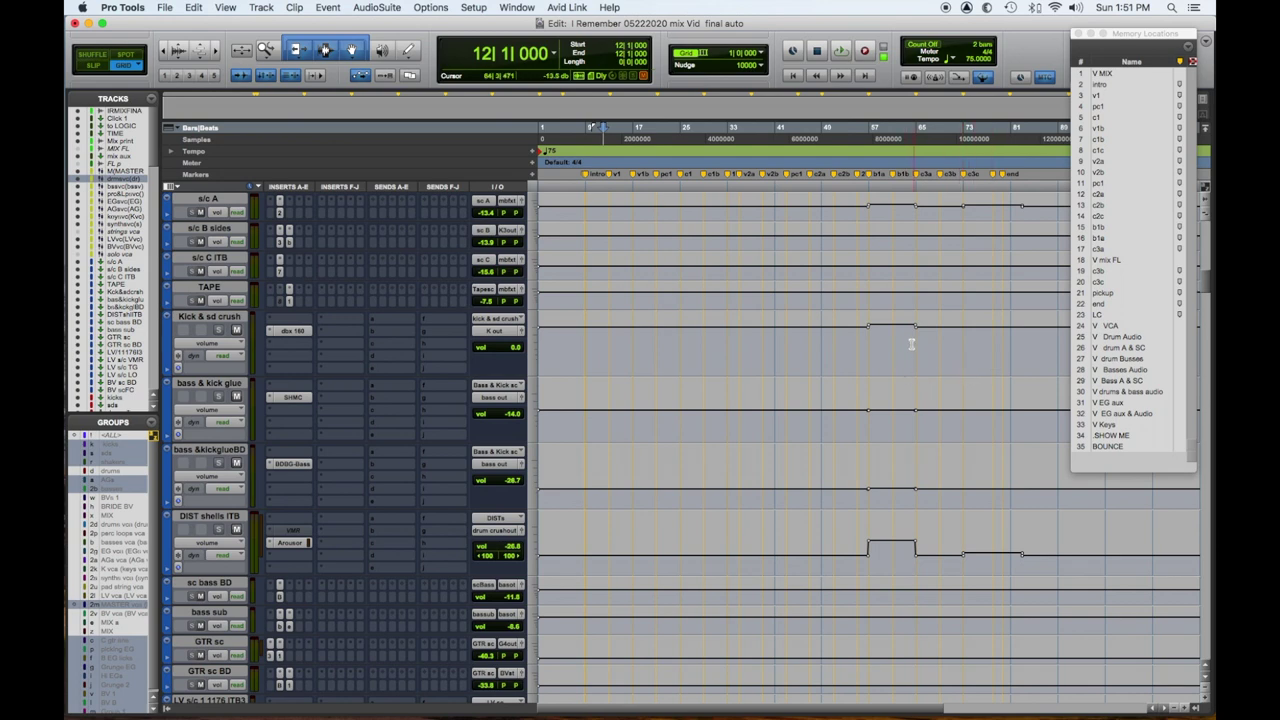
scroll(911, 374, down, 2)
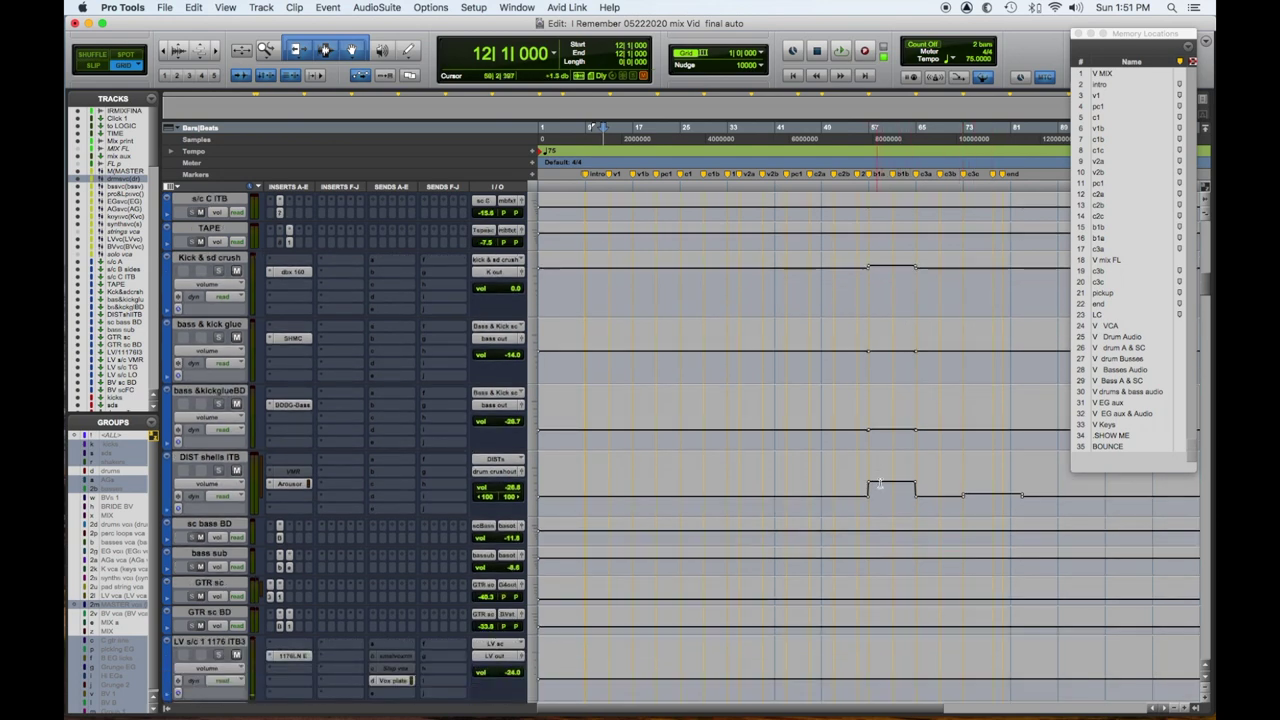
click(290, 483)
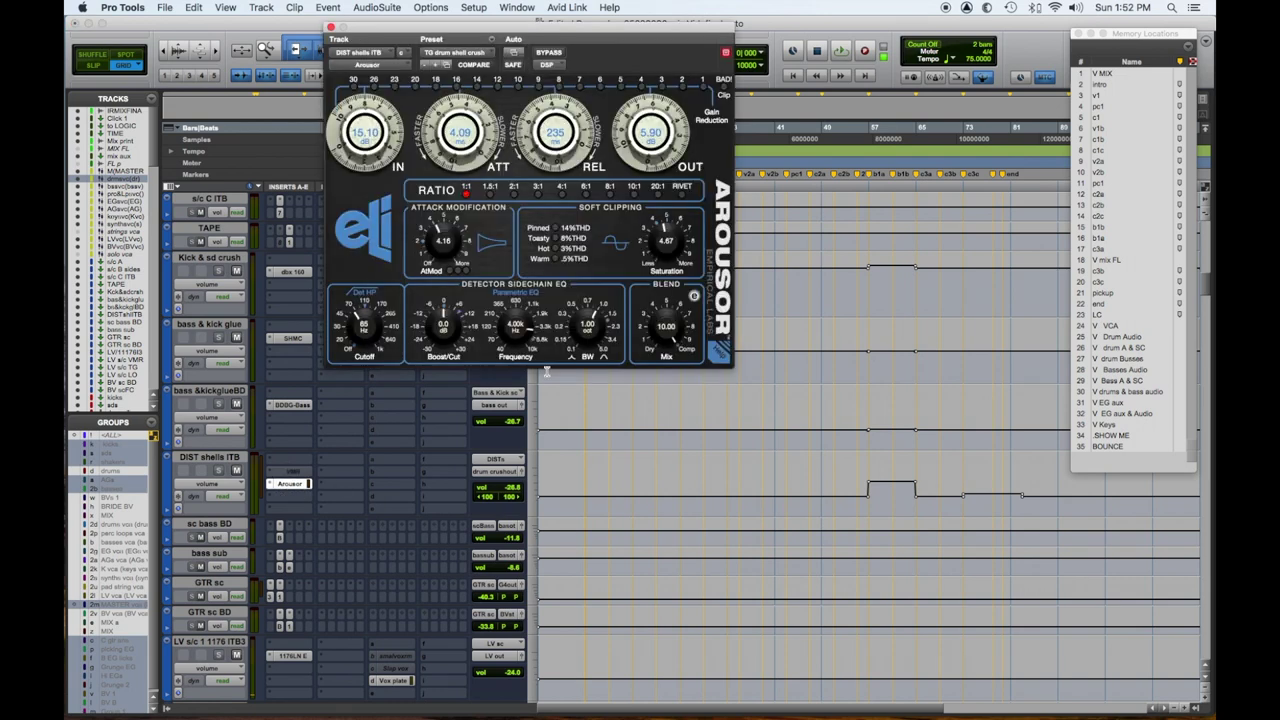
click(331, 27)
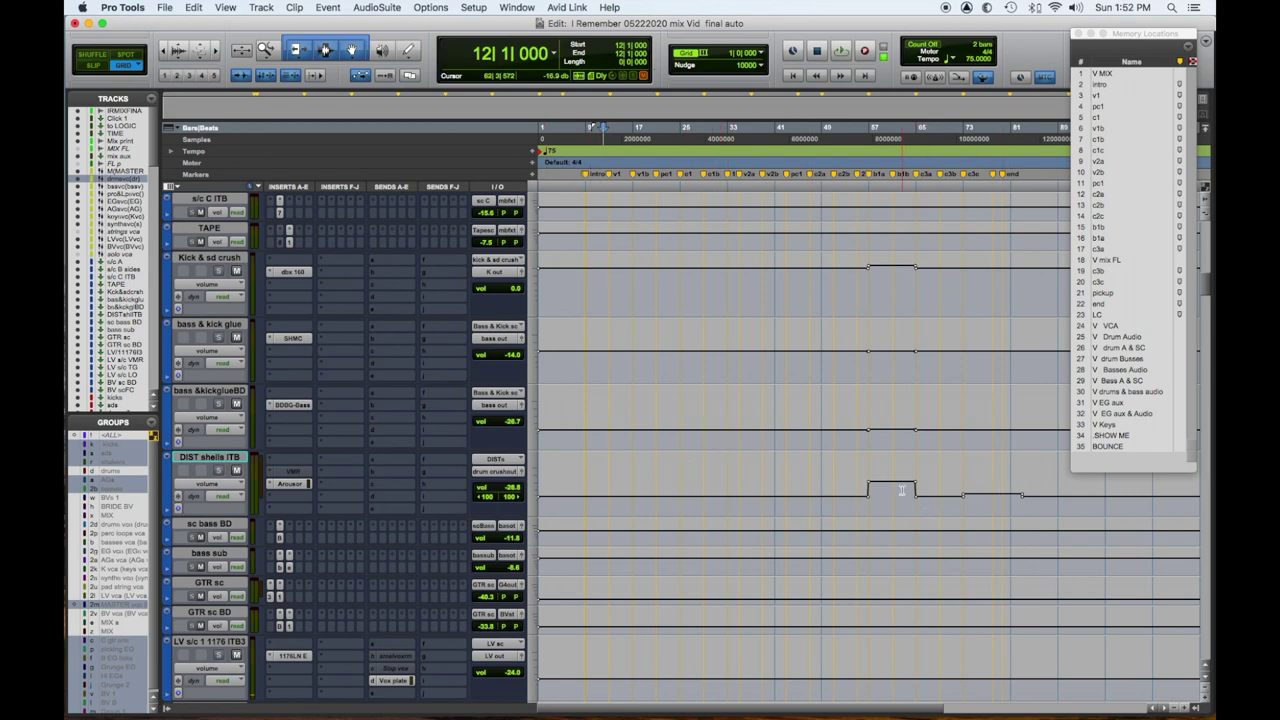
scroll(901, 490, down, 10)
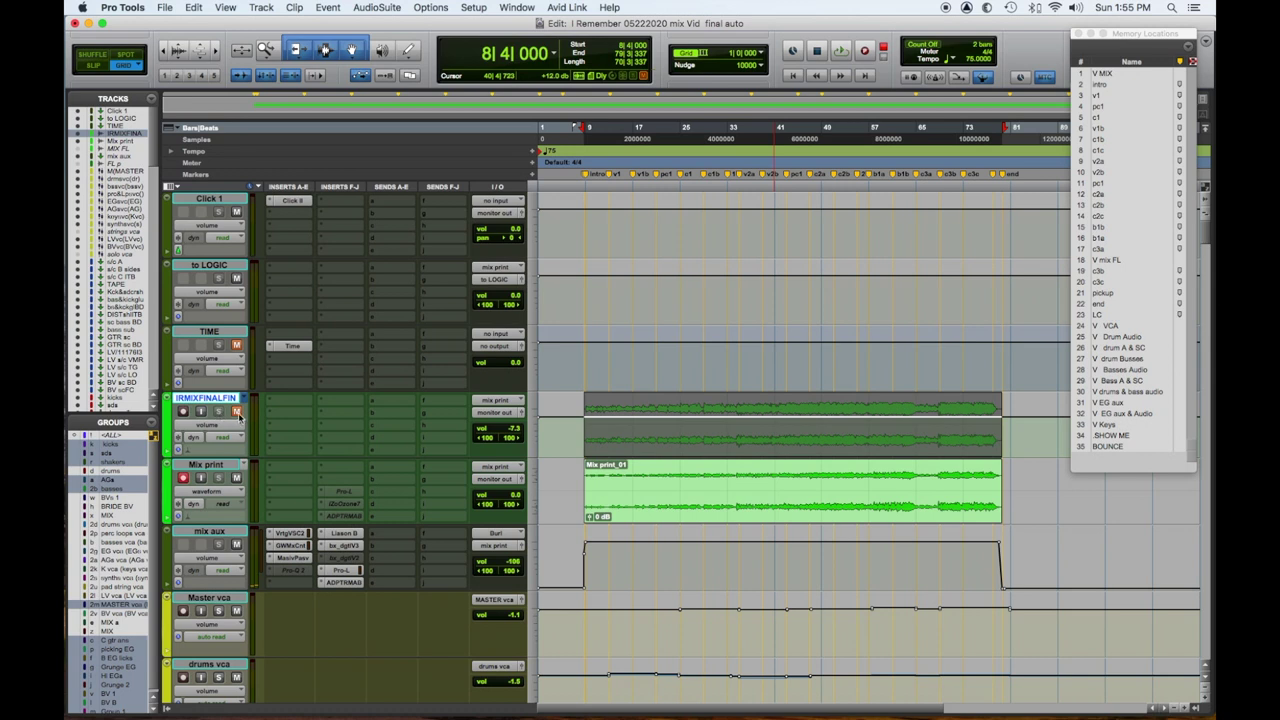
Toggle the mute on the IRMIXFINALFIN track and switch its view to waveform
click(237, 412)
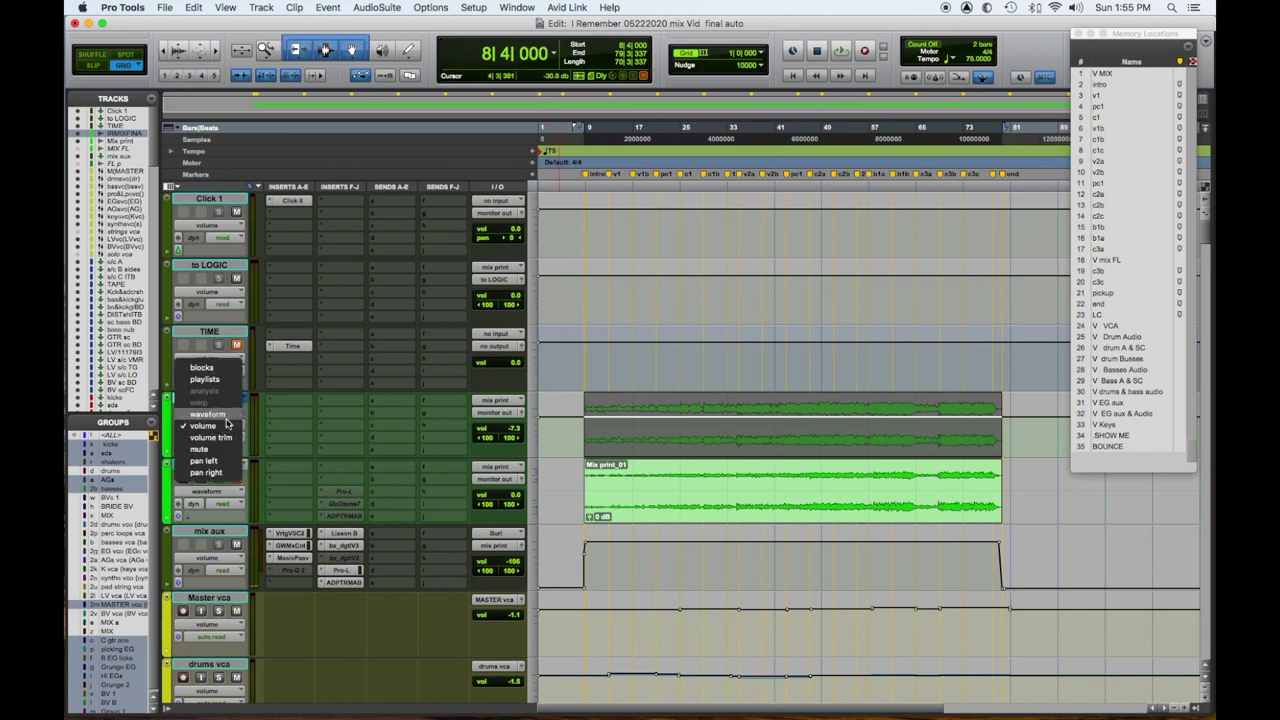
click(210, 414)
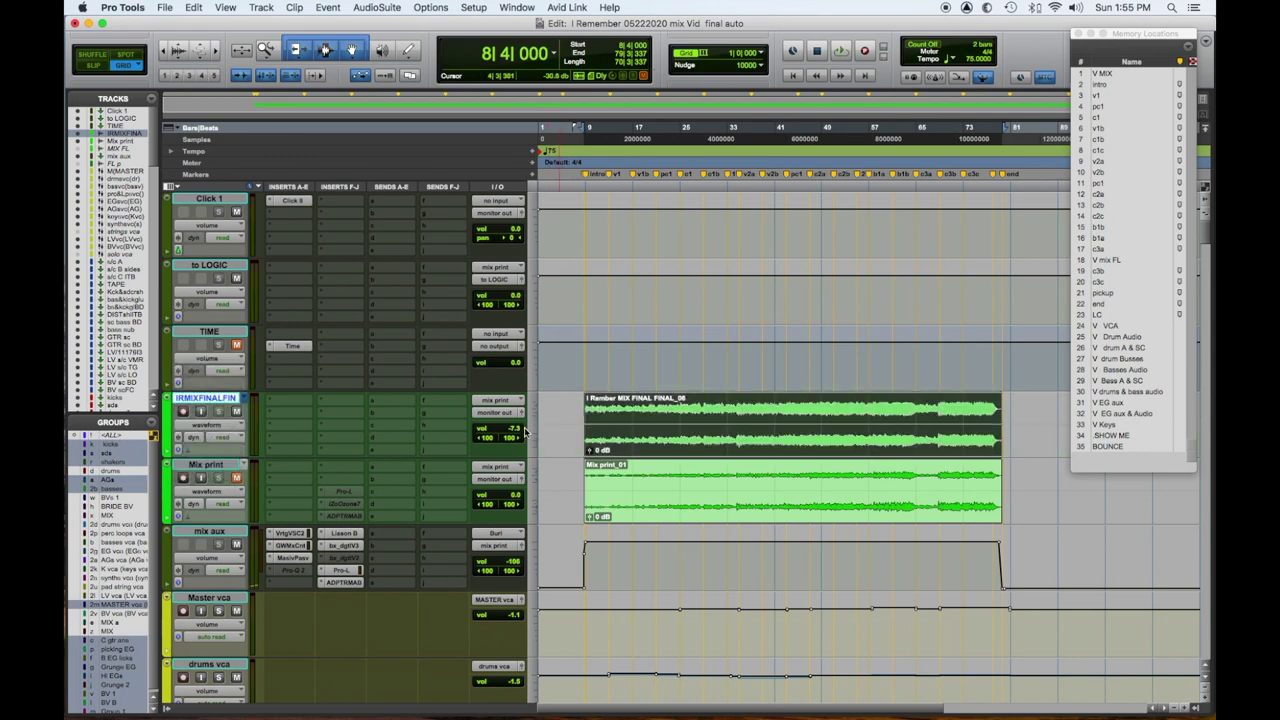
Start playback and set the Mix print clip's gain to about +2.8 dB
key(space)
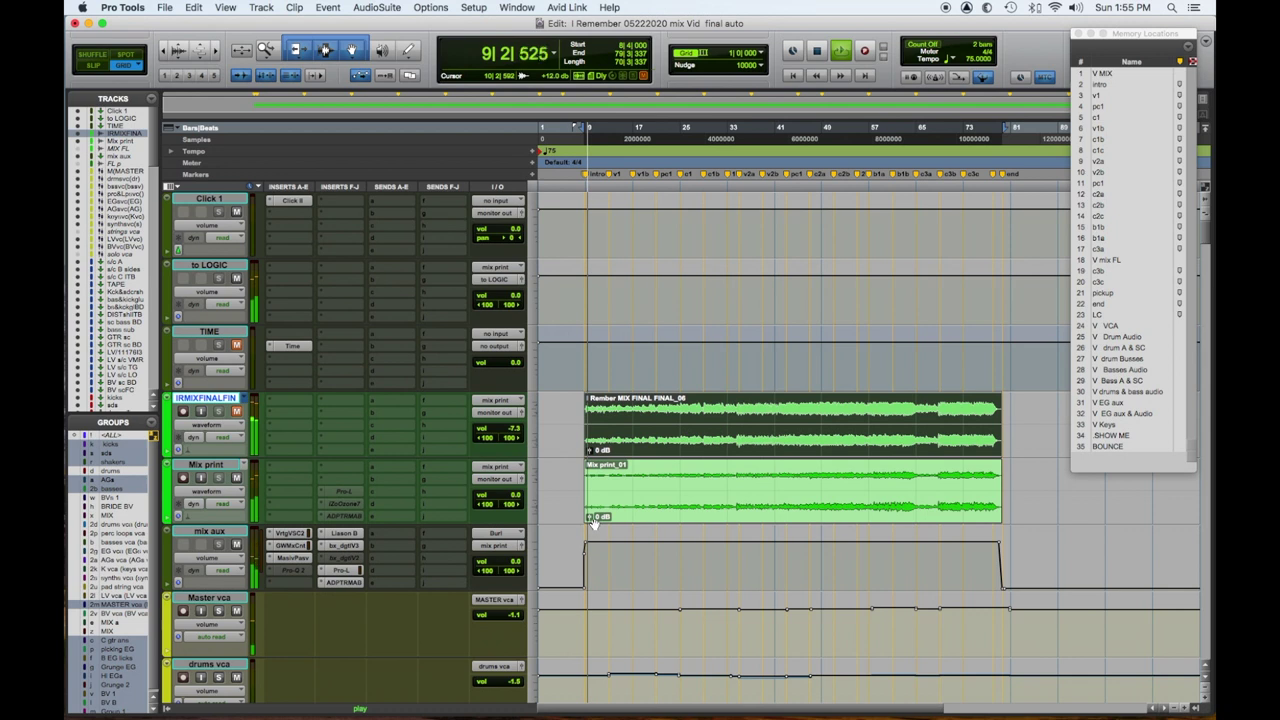
drag(591, 519, 591, 518)
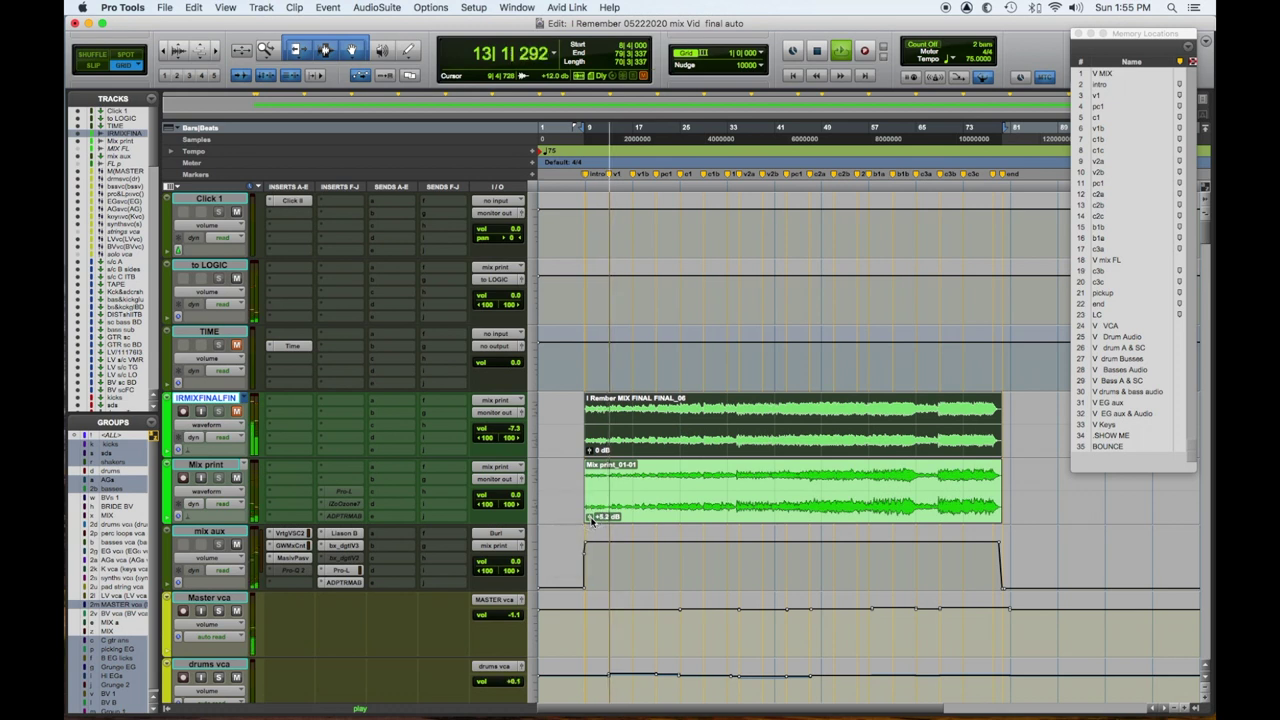
drag(590, 520, 590, 521)
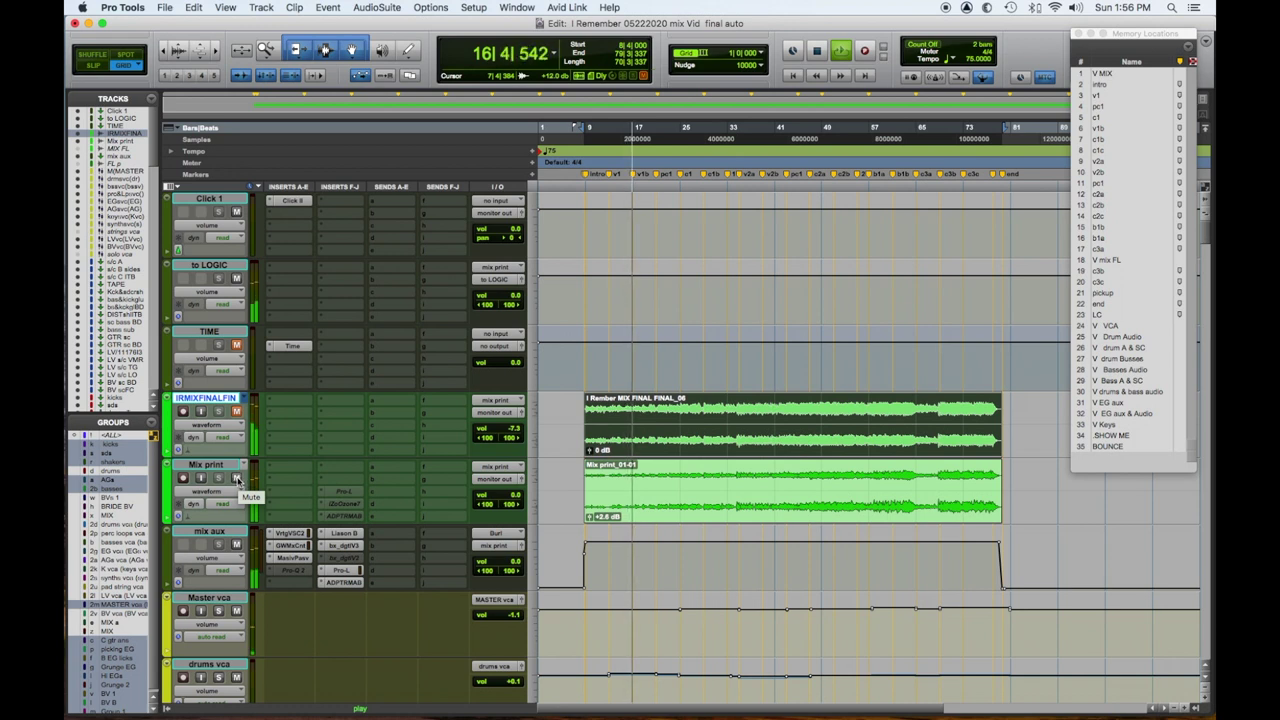
Play the song from the v2b marker at bar 39 and unmute the IRMIXFINALFIN reference track
key(space)
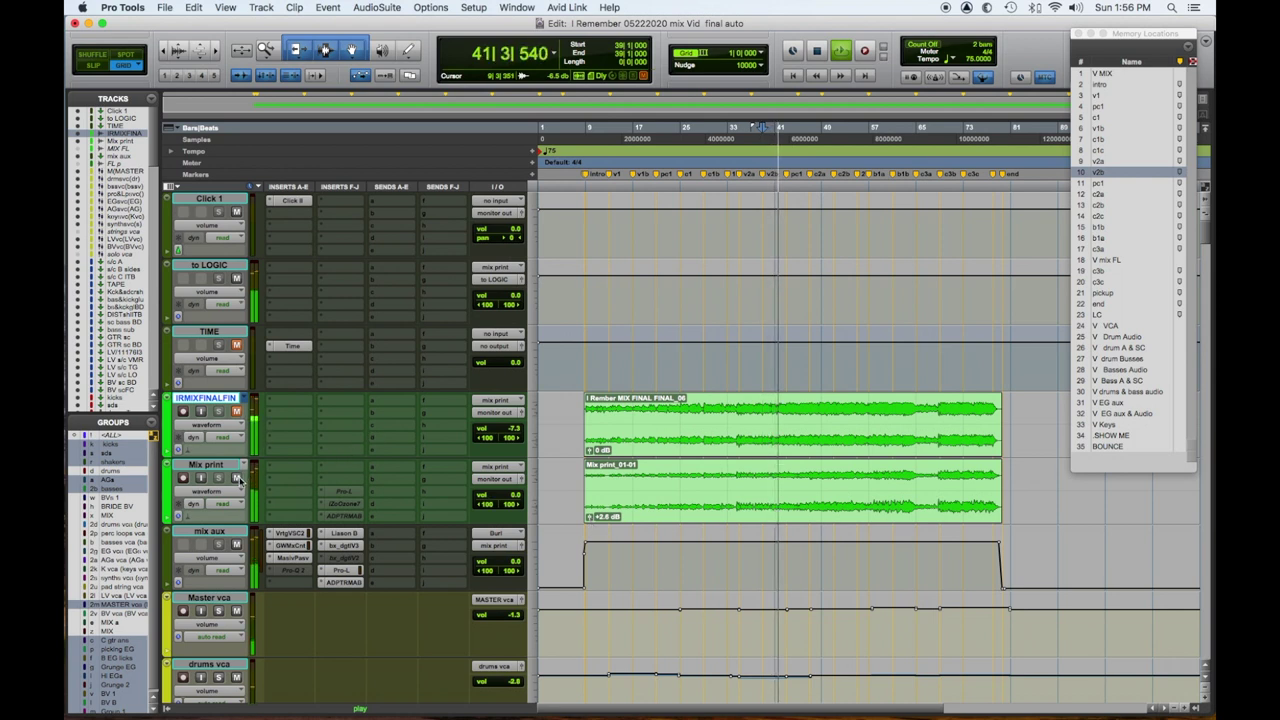
click(238, 412)
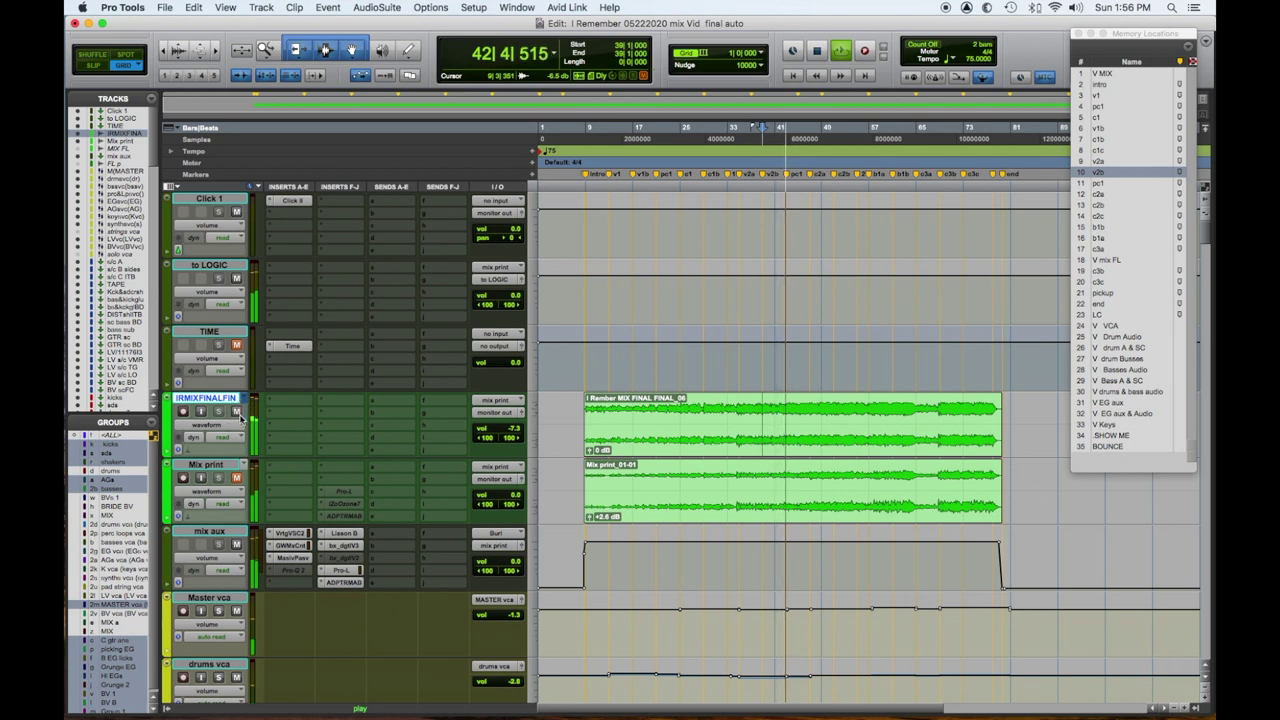
Compare the Mix print and IRMIXFINALFIN tracks by switching their mutes during playback, including the section from the c2a marker at bar 47
click(238, 478)
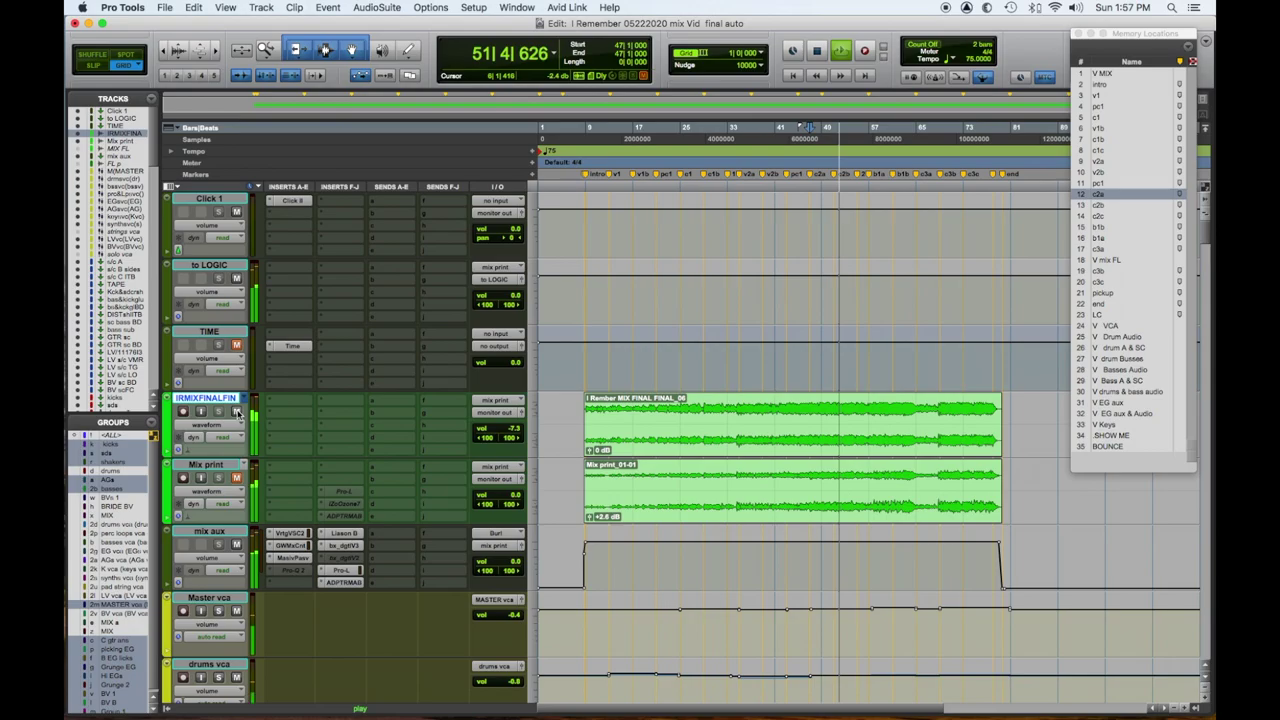
key(space)
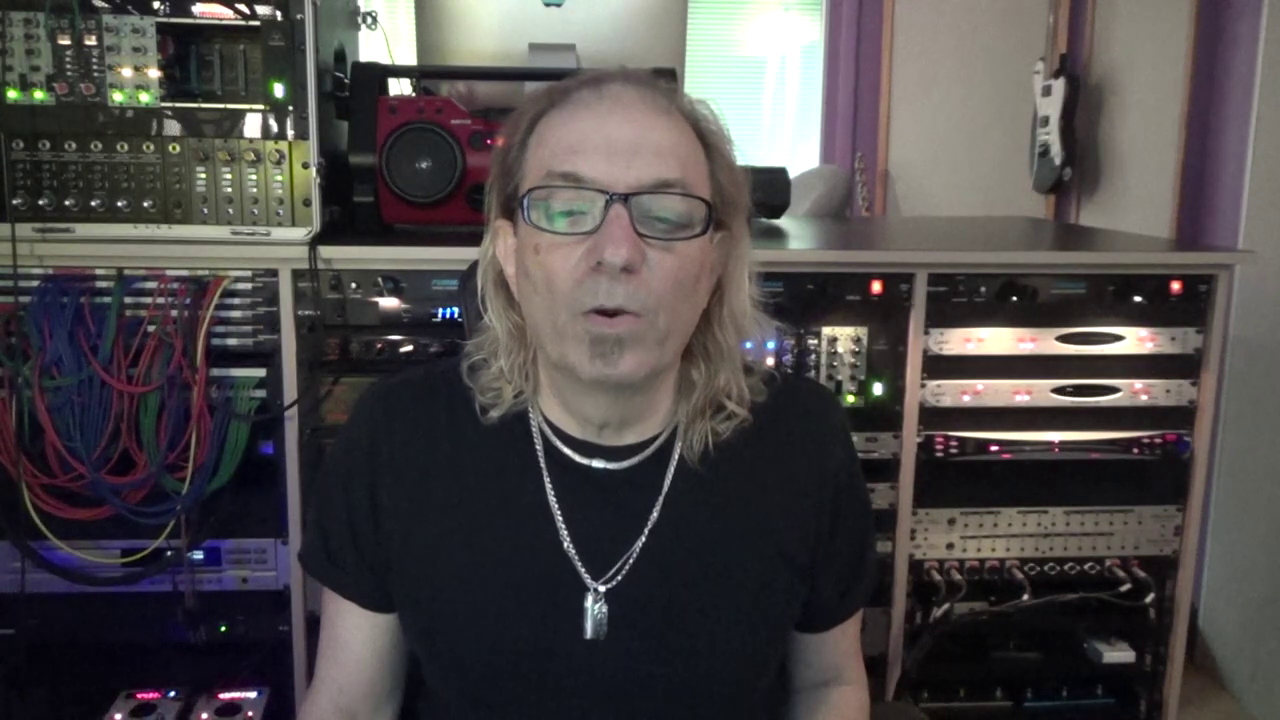
key(space)
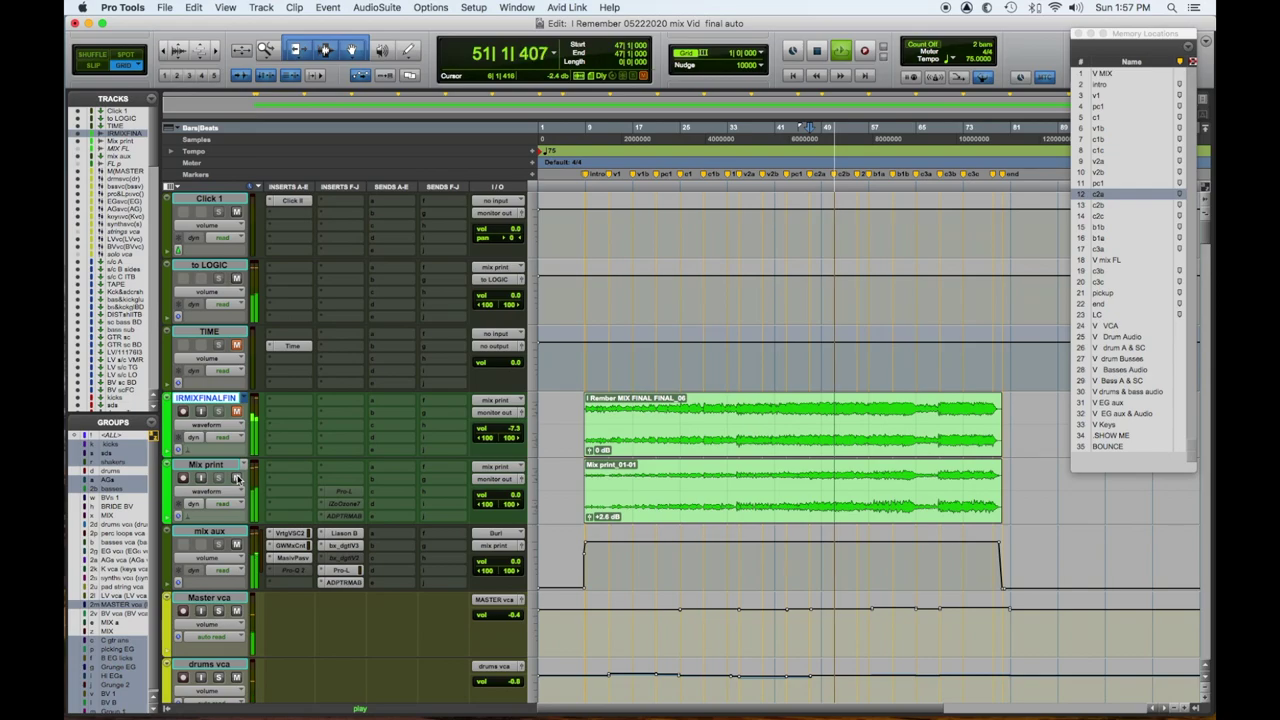
key(space)
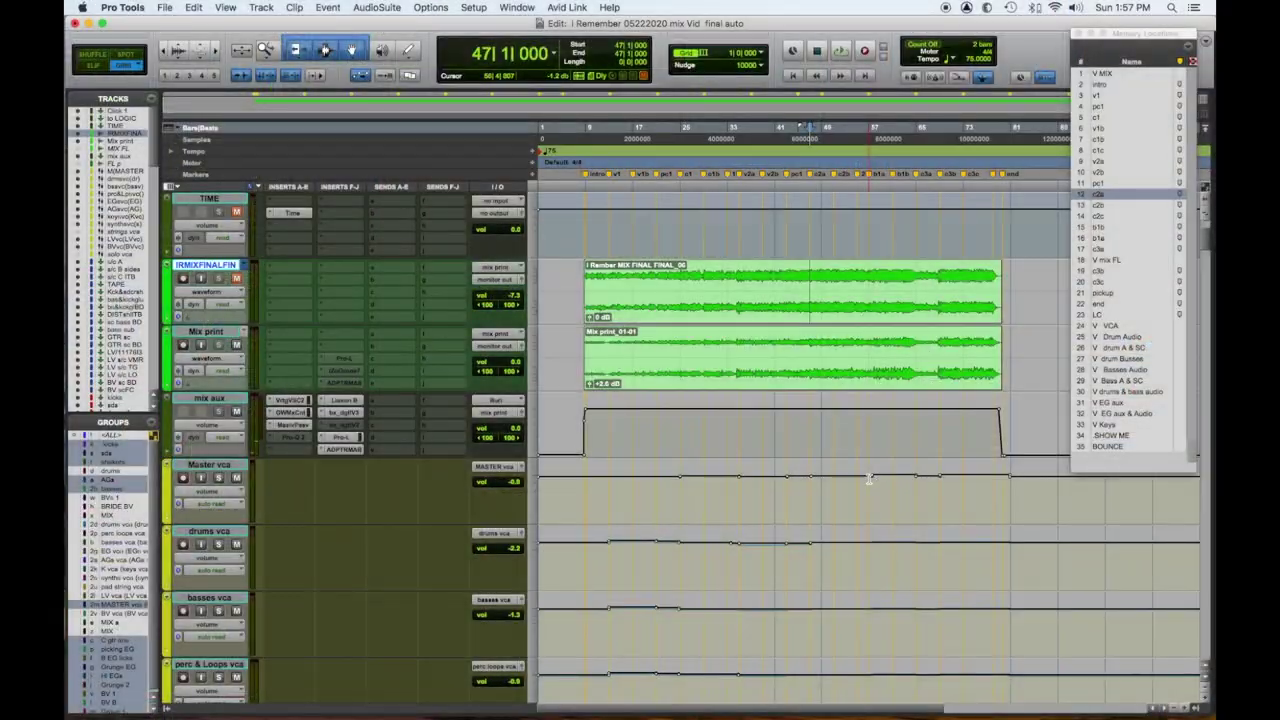
Raise the drums vca volume automation to +1.1 dB together with its grouped VCAs, including the hidden tracks in the edit group
click(1071, 529)
drag(1071, 529, 1075, 479)
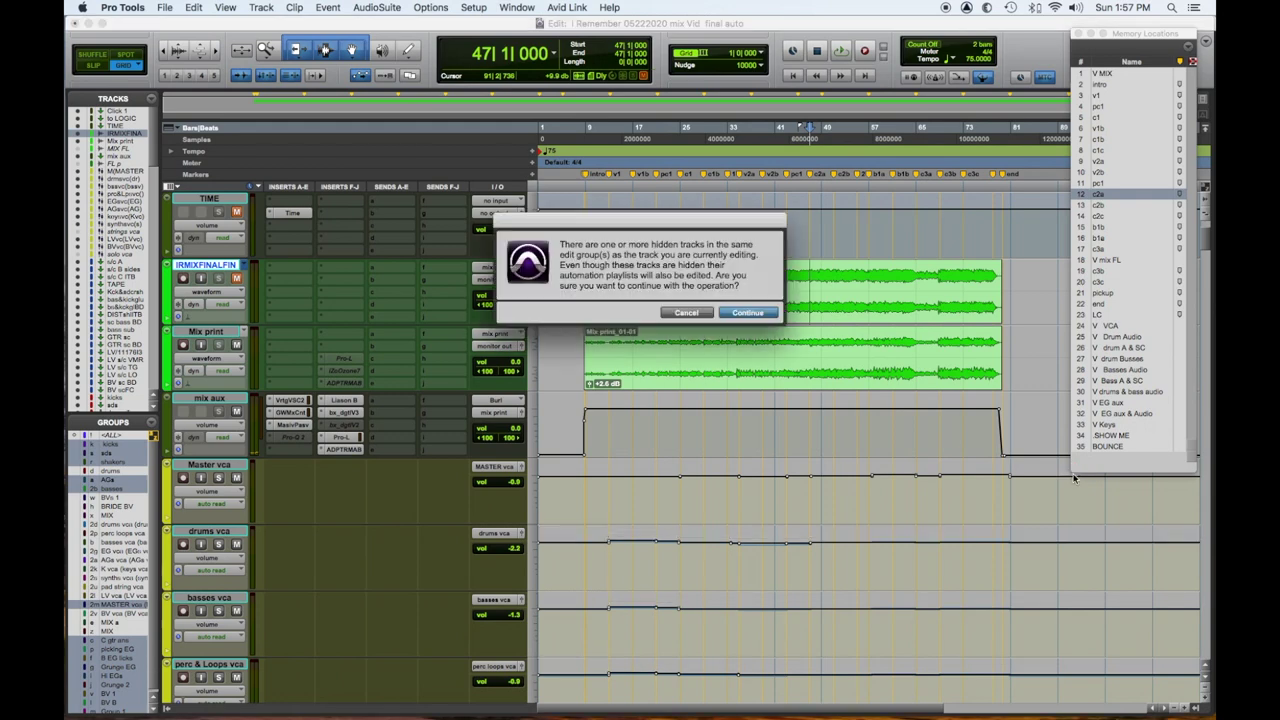
click(760, 316)
Lower the LV vca volume automation to +1.3 dB and bring the BV vca volume automation down slightly
scroll(820, 578, down, 10)
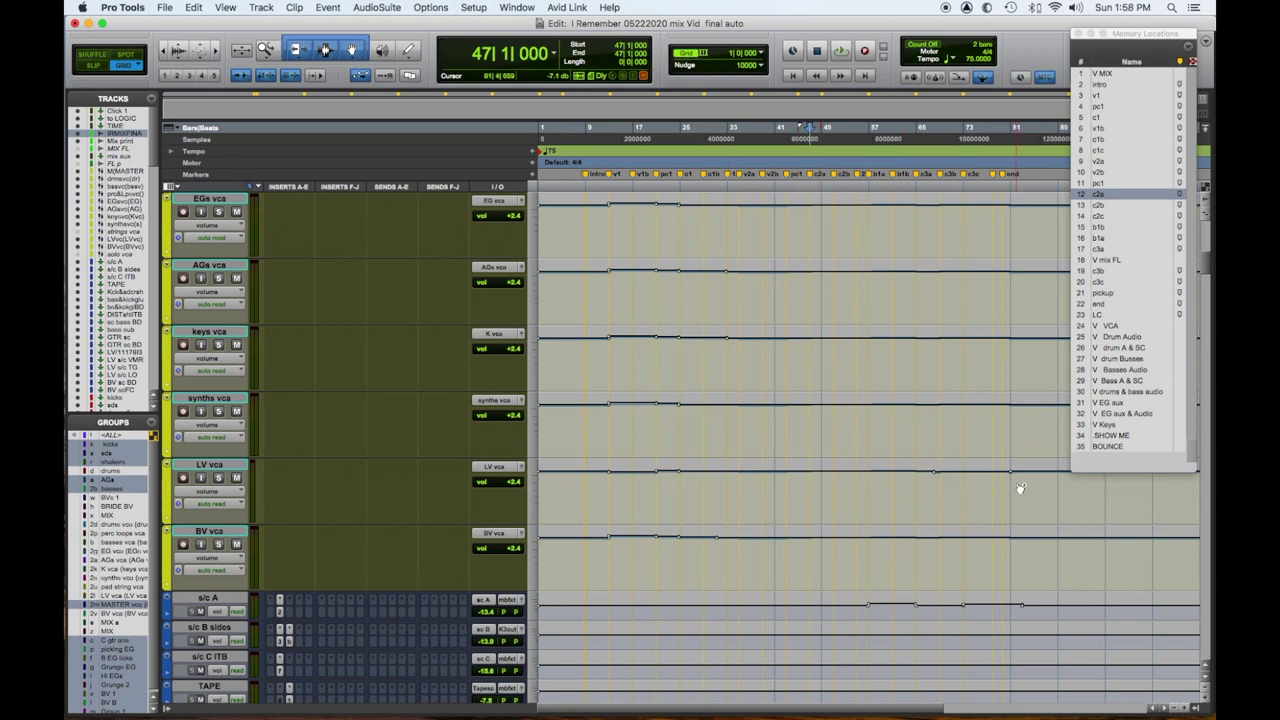
scroll(1015, 490, up, 3)
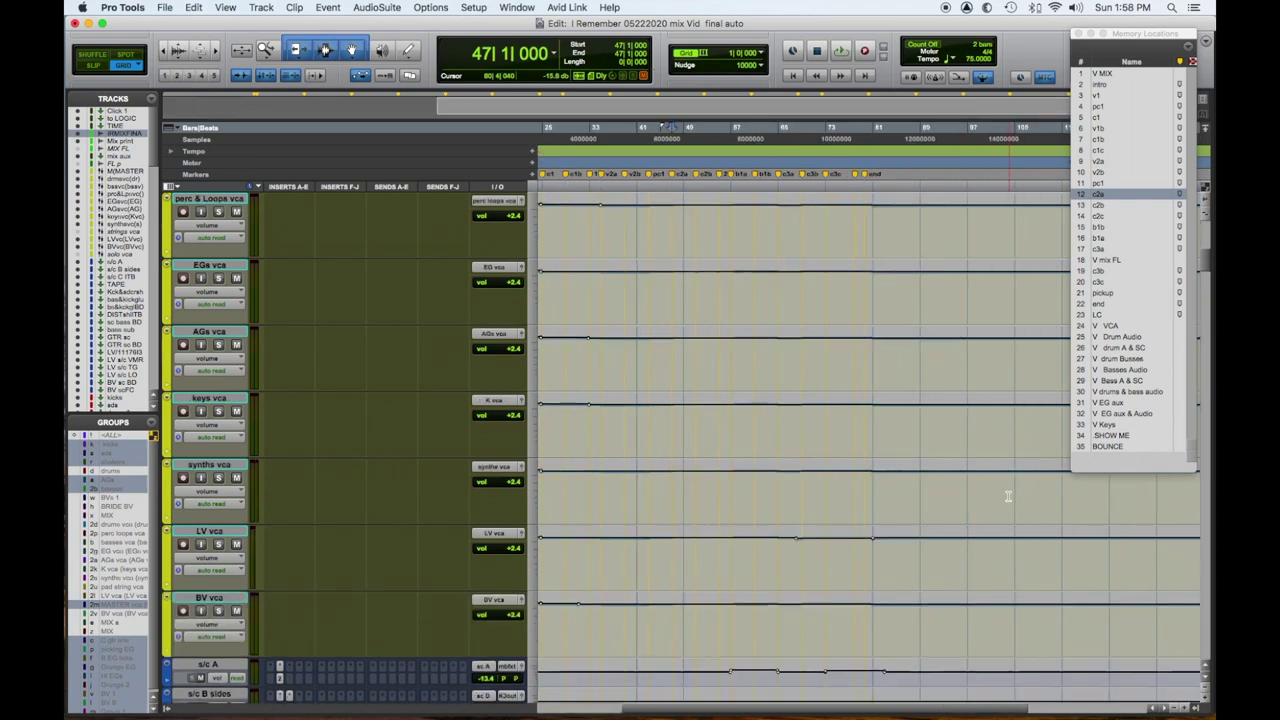
scroll(1008, 500, right, 4)
scroll(936, 575, down, 1)
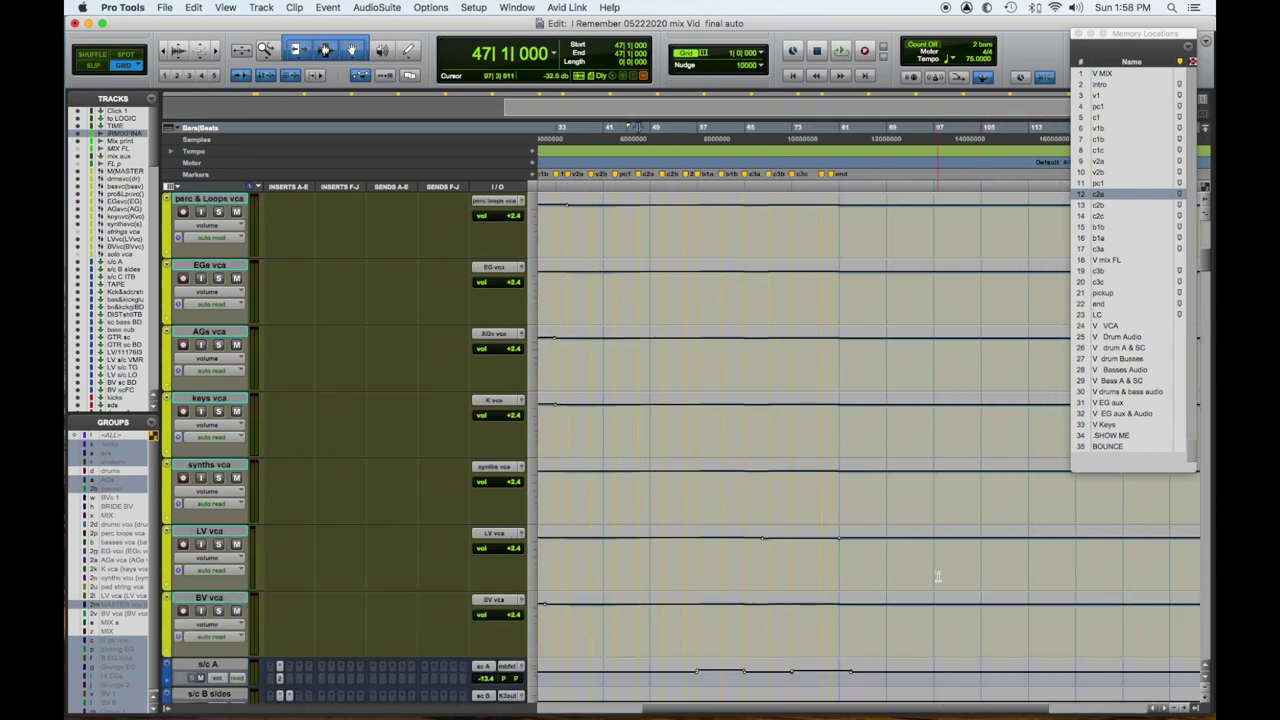
drag(1014, 530, 1012, 556)
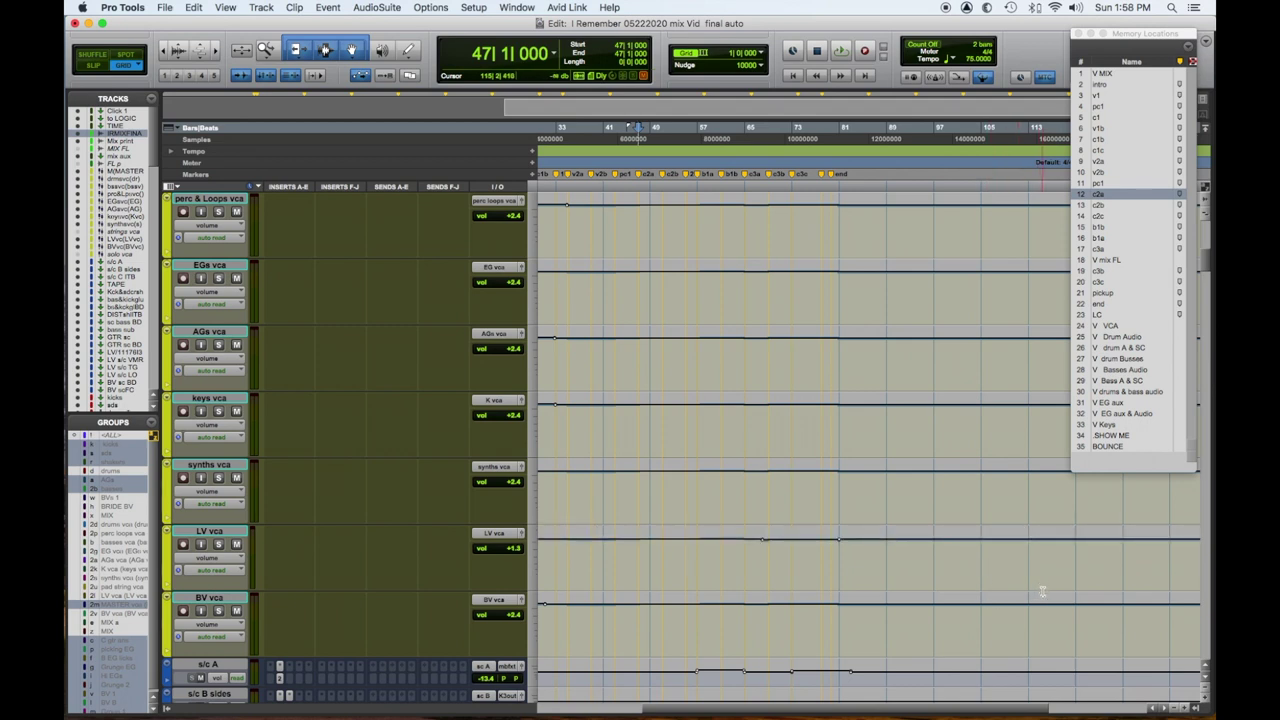
drag(1043, 595, 1047, 605)
Select the whole Mix print clip, with its track record-enabled, and start recording a new mix print from 8|4|000
scroll(1003, 588, up, 10)
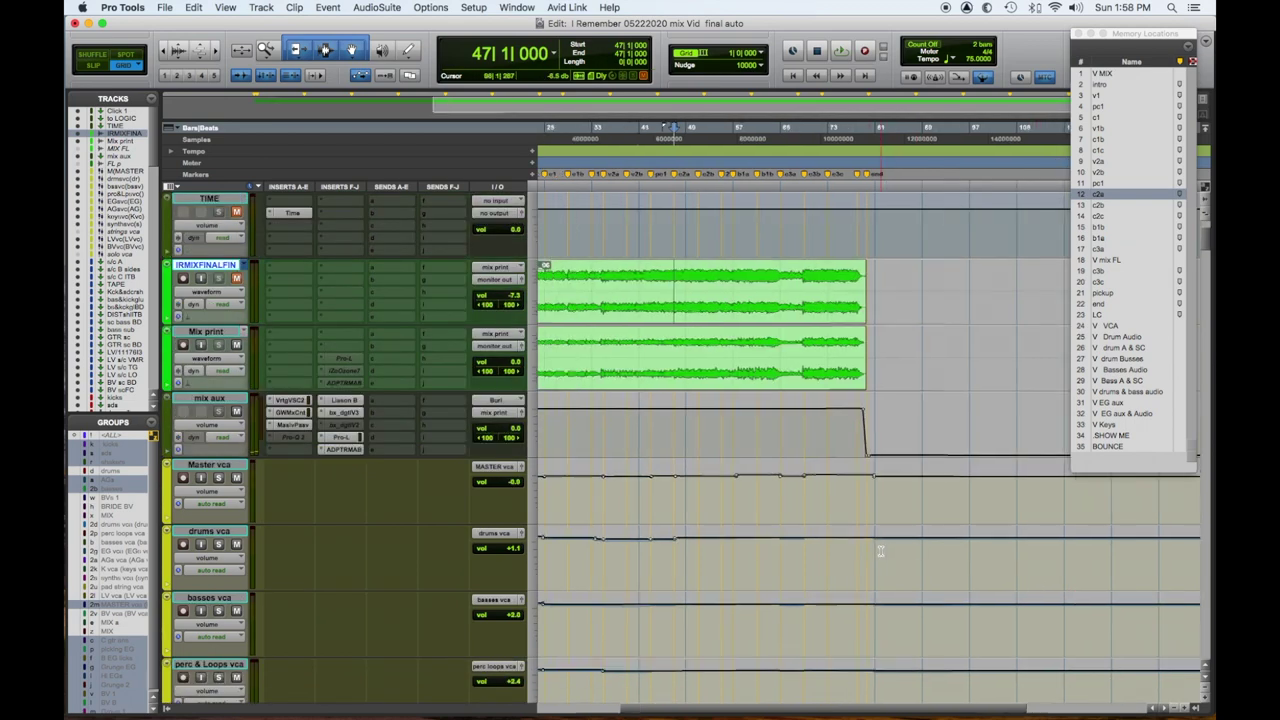
scroll(880, 550, down, 3)
scroll(880, 550, left, 5)
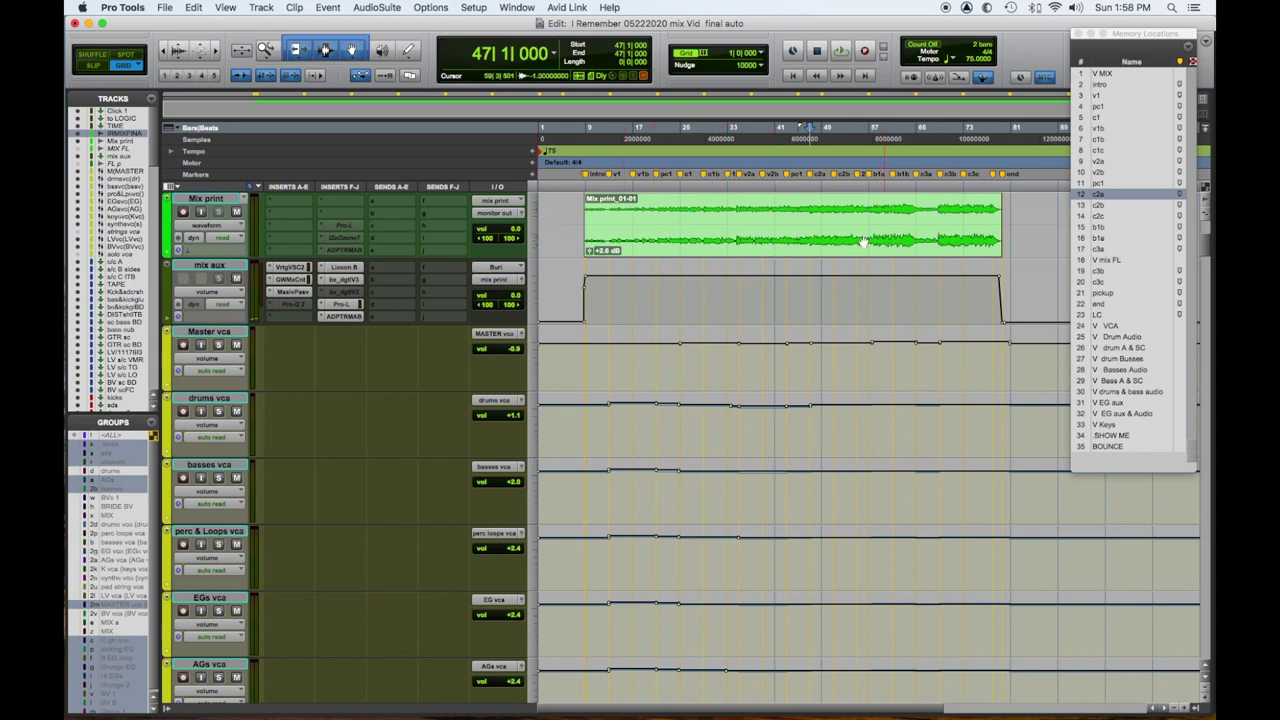
click(722, 240)
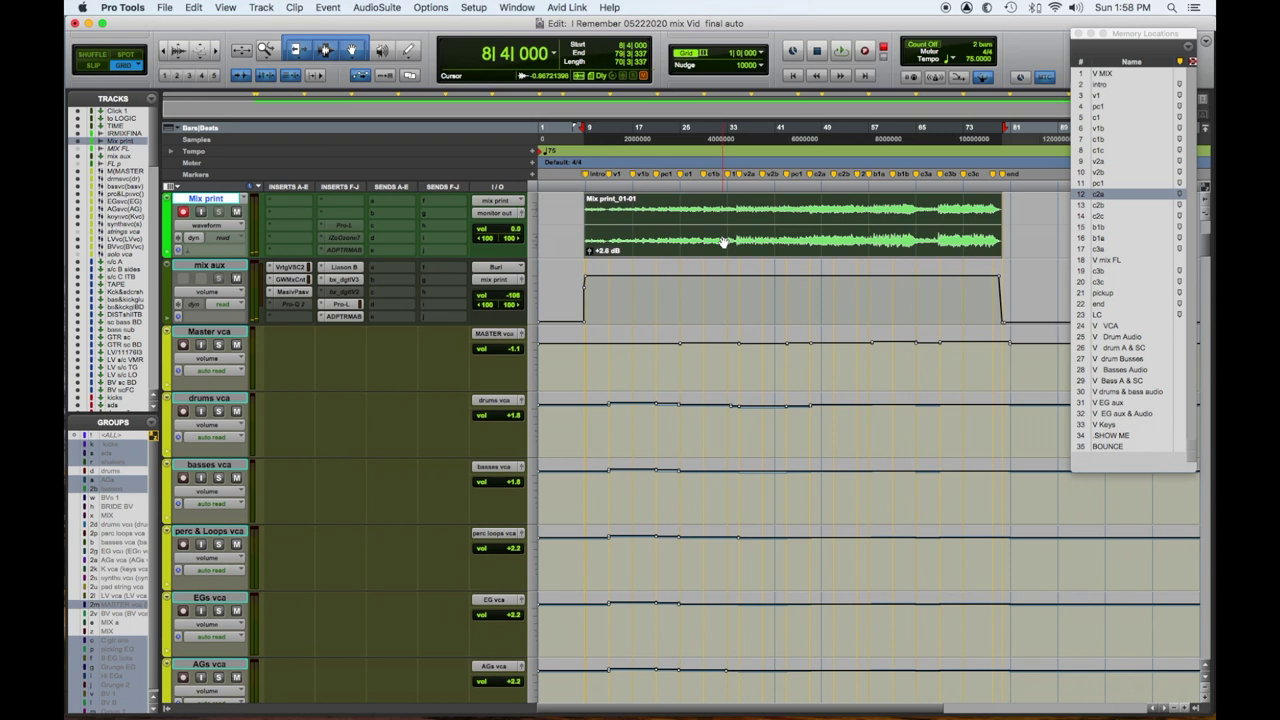
key(space)
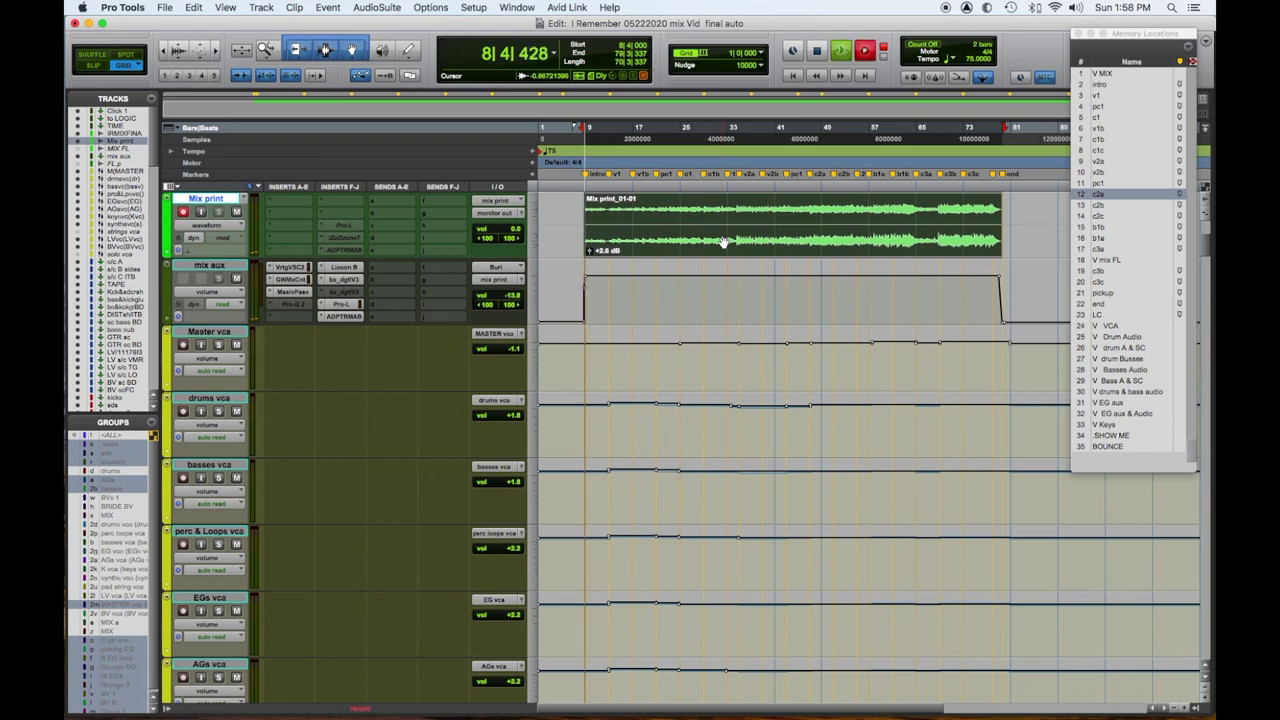